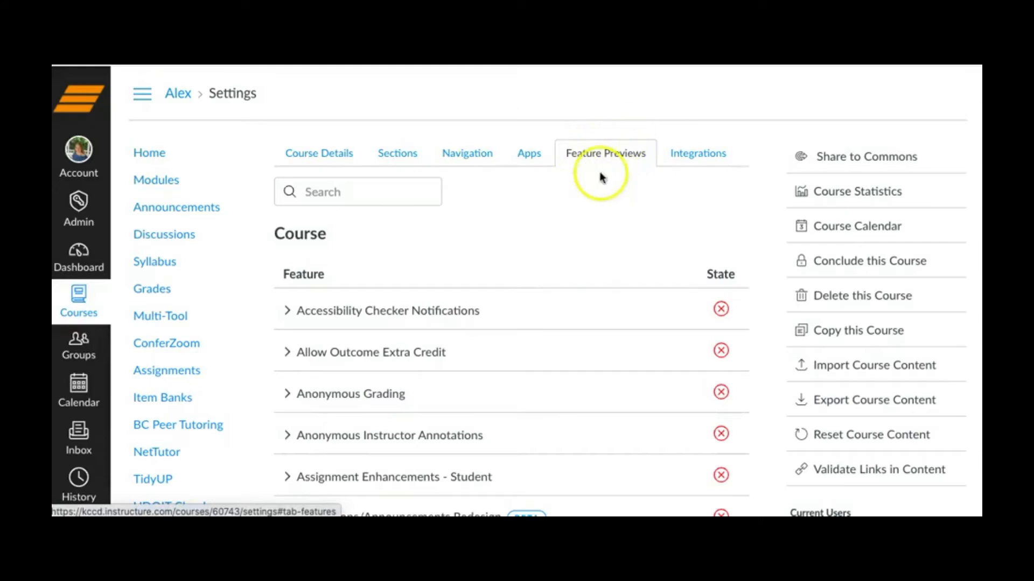
Enable the Mastery Paths feature preview for the course
scroll(615, 210, "down", 7)
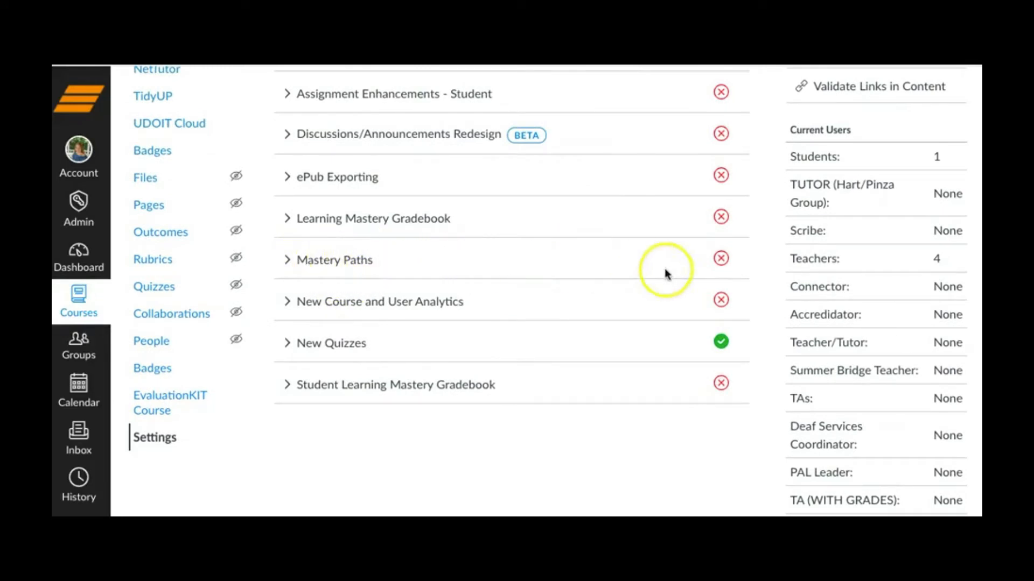
left_click(724, 261)
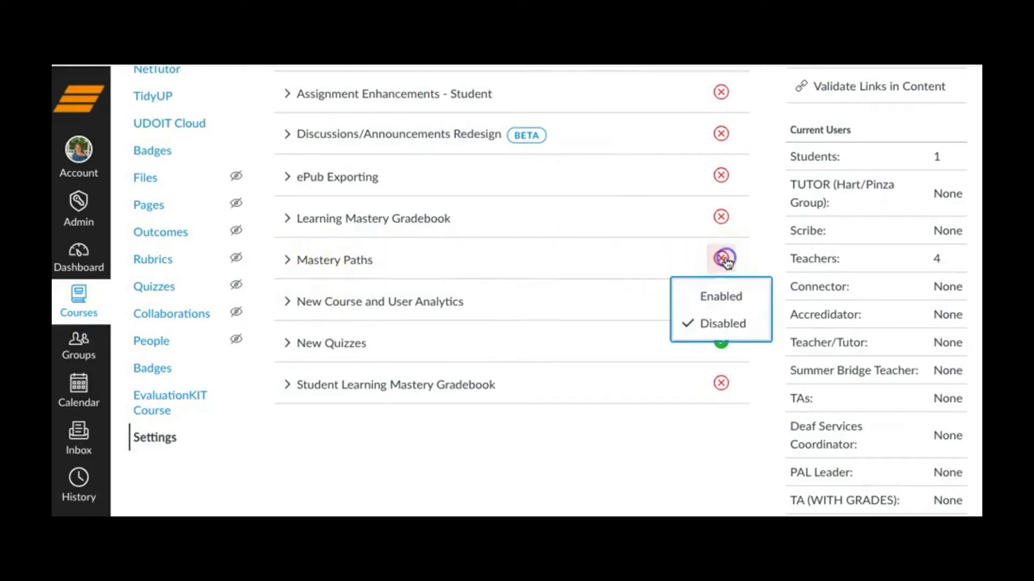
left_click(724, 298)
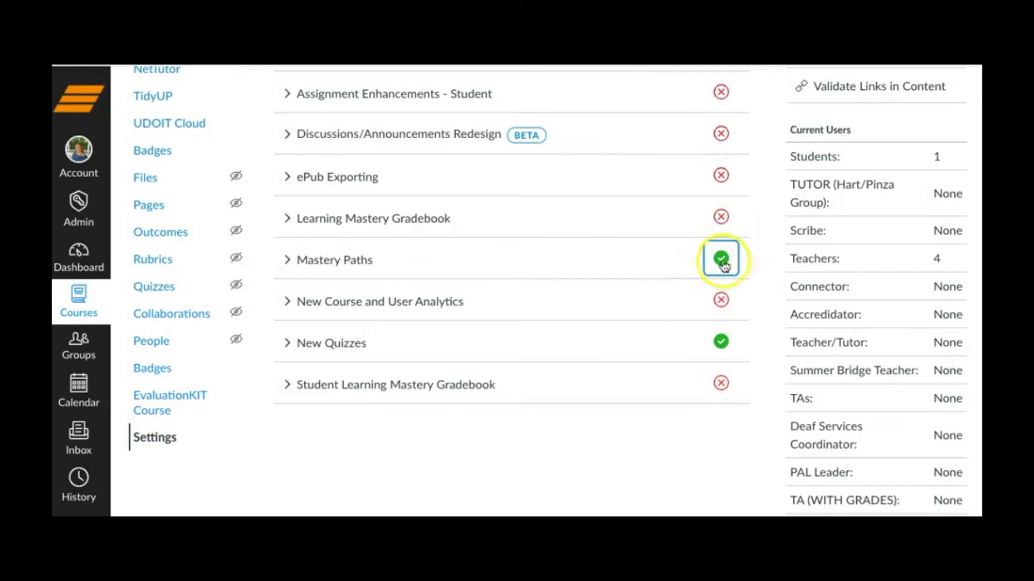
scroll(623, 218, "up", 1)
scroll(623, 214, "up", 6)
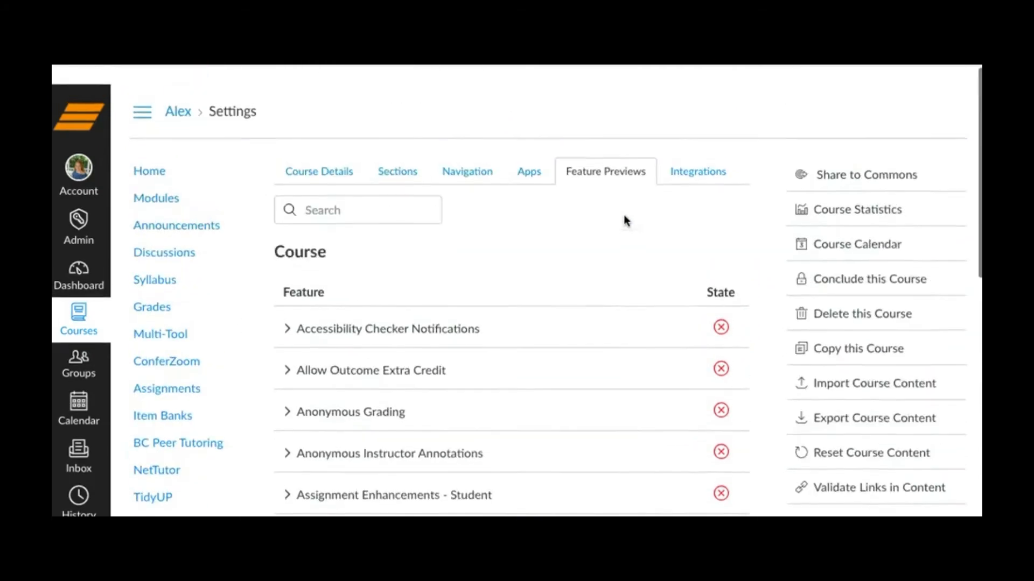
Increase the indent of Accessibility Tips and Tricks and Understanding Accessibility in the course's Module 3: Design Strategies
left_click(160, 186)
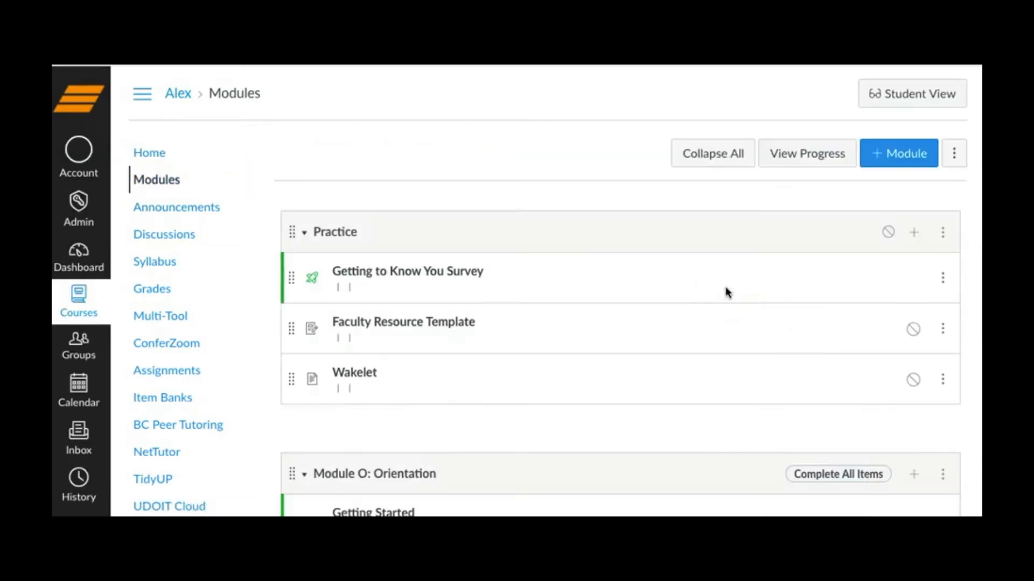
scroll(725, 290, "down", 5)
scroll(727, 293, "down", 4)
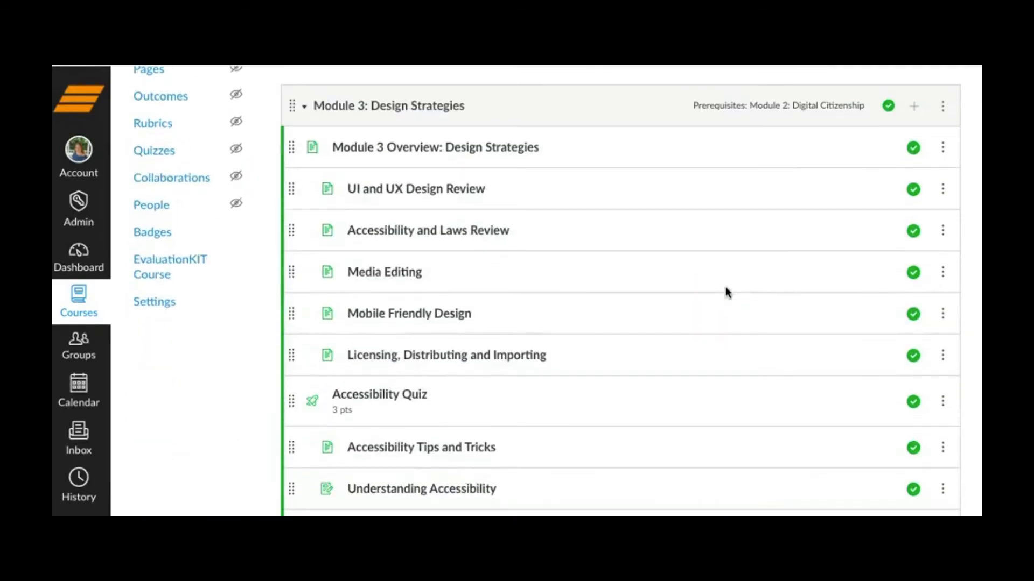
scroll(727, 293, "down", 1)
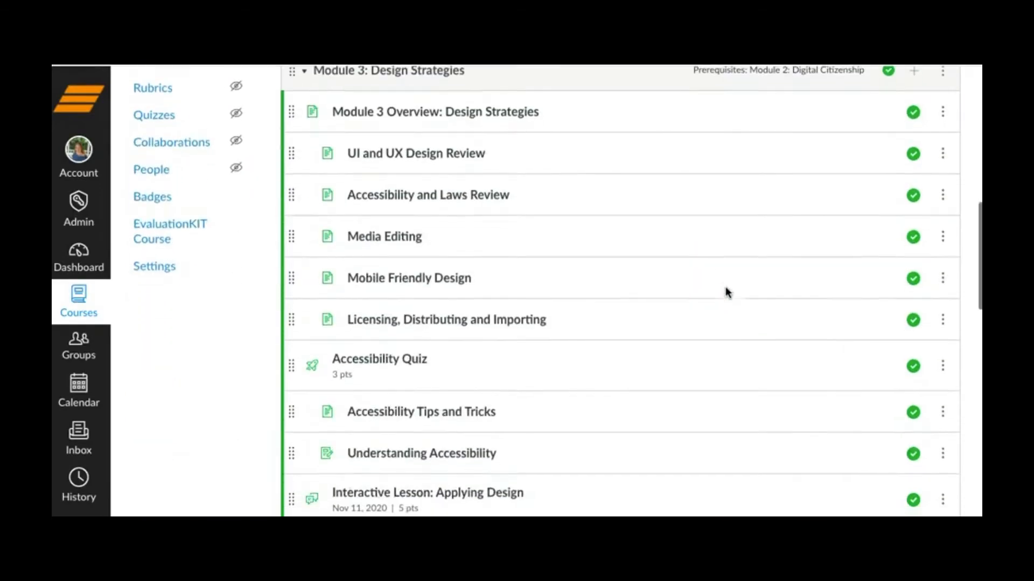
scroll(727, 293, "down", 2)
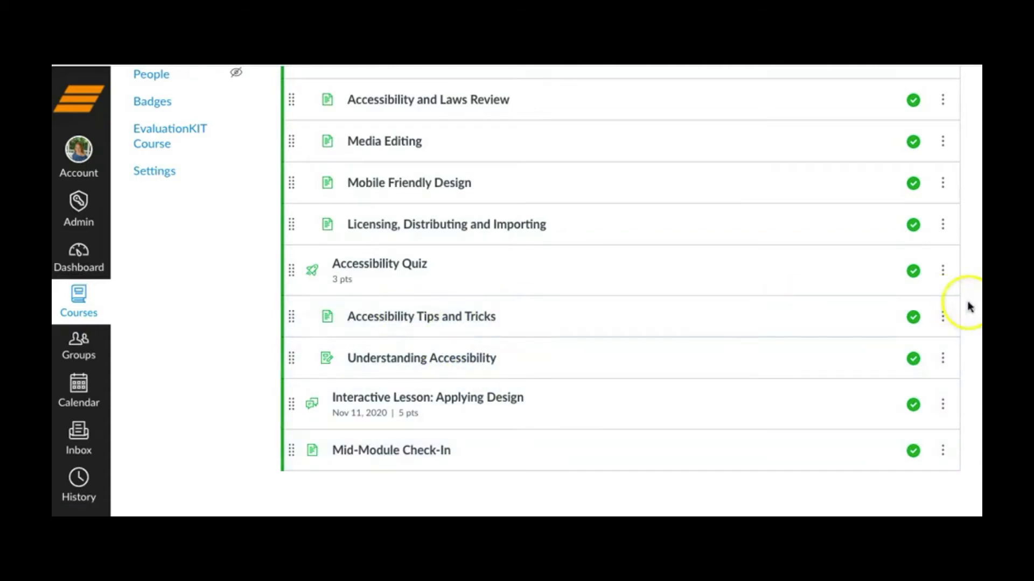
left_click(944, 318)
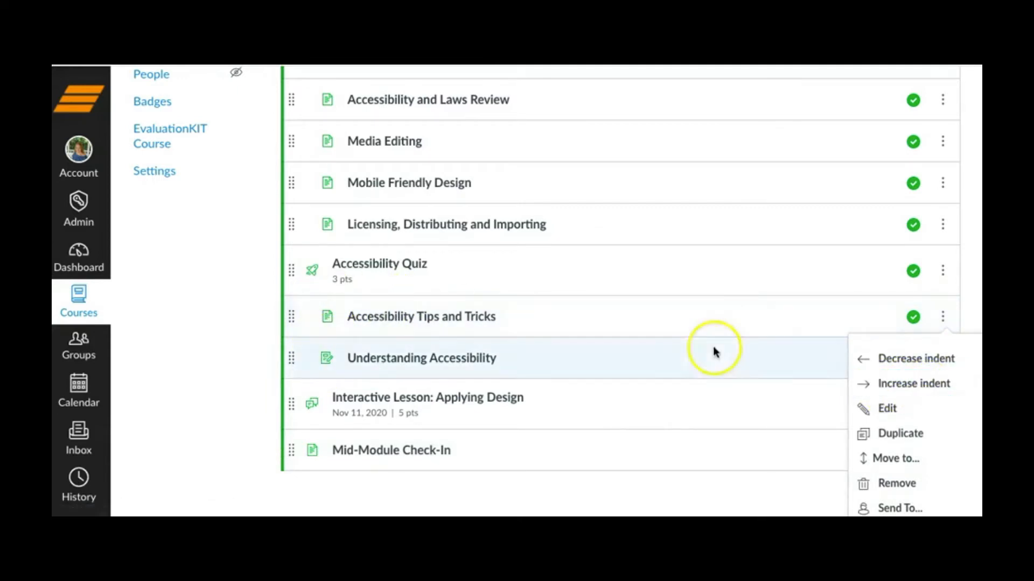
left_click(937, 394)
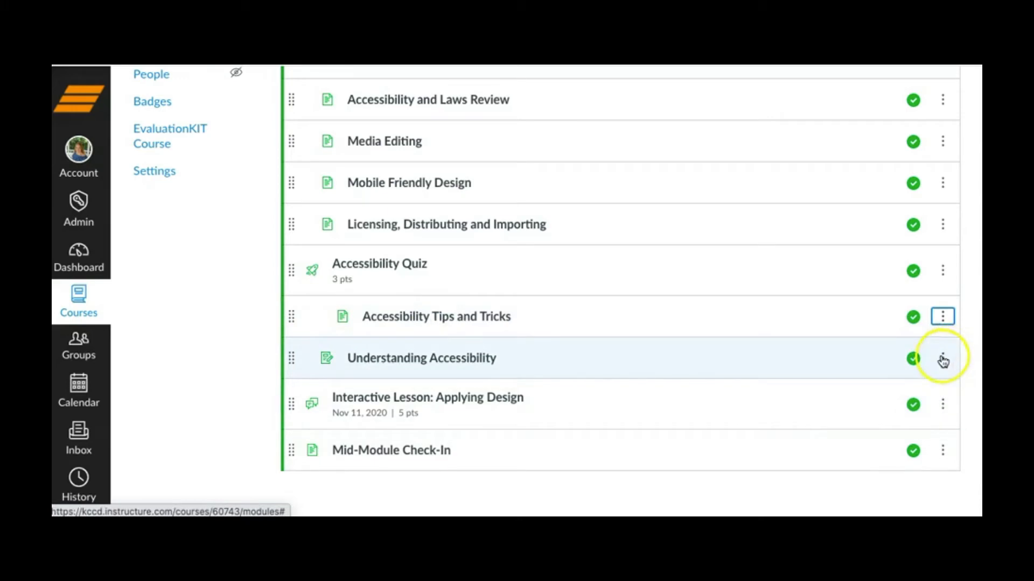
left_click(942, 358)
left_click(915, 425)
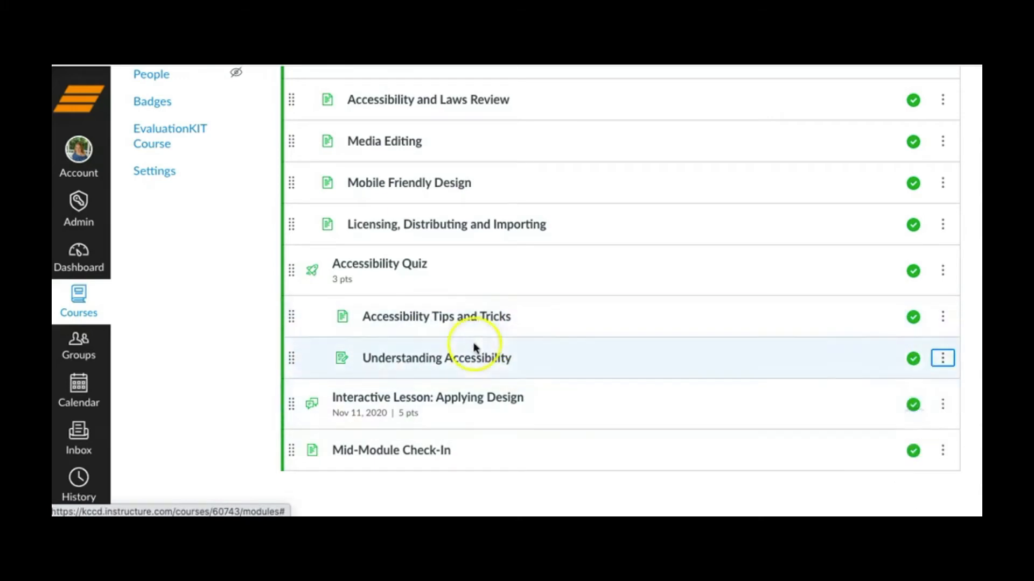
Open the Accessibility Quiz for editing and look through its details and Mastery Paths option without changing anything
scroll(527, 270, "up", 1)
scroll(527, 270, "down", 1)
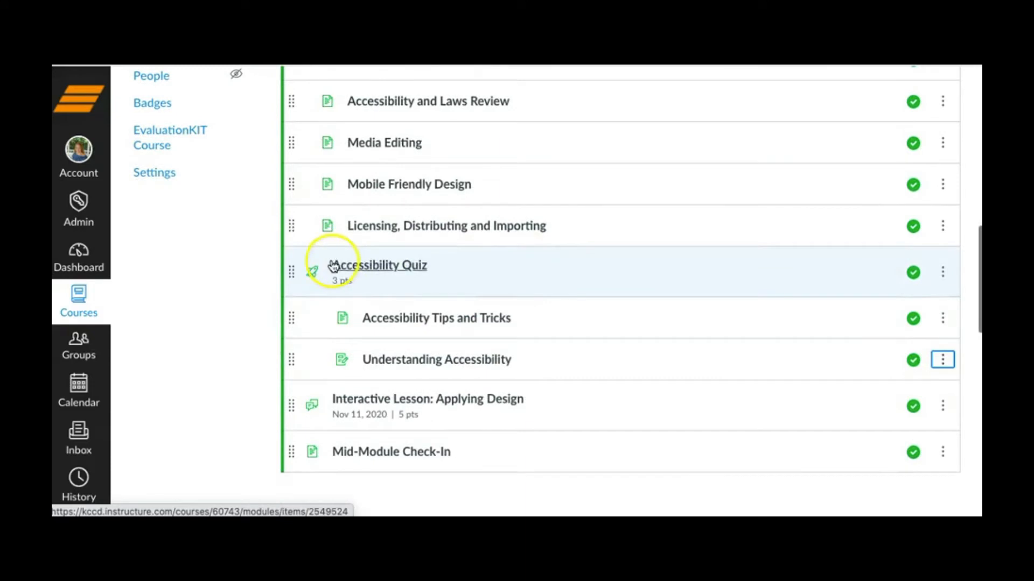
left_click(398, 267)
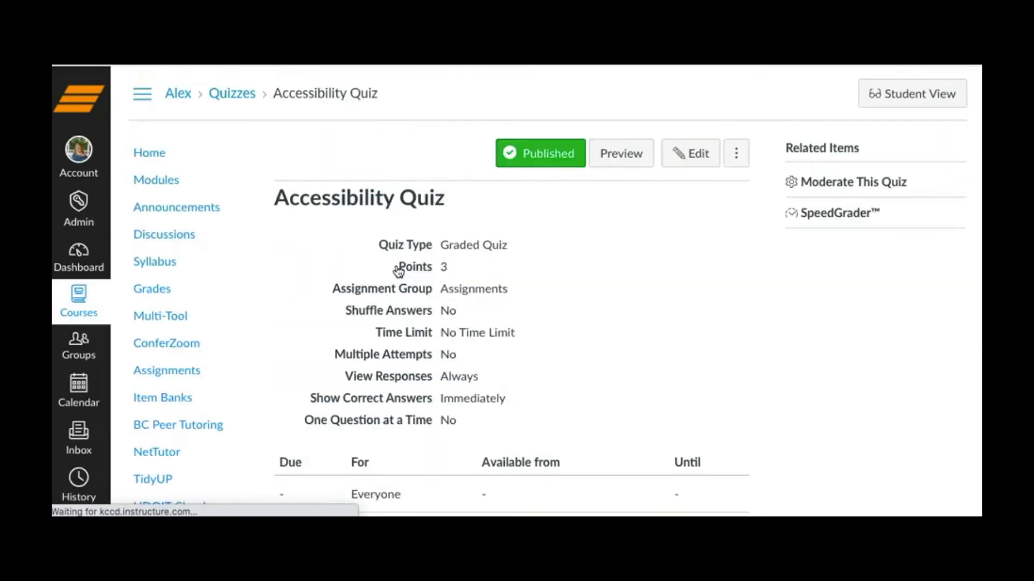
left_click(688, 167)
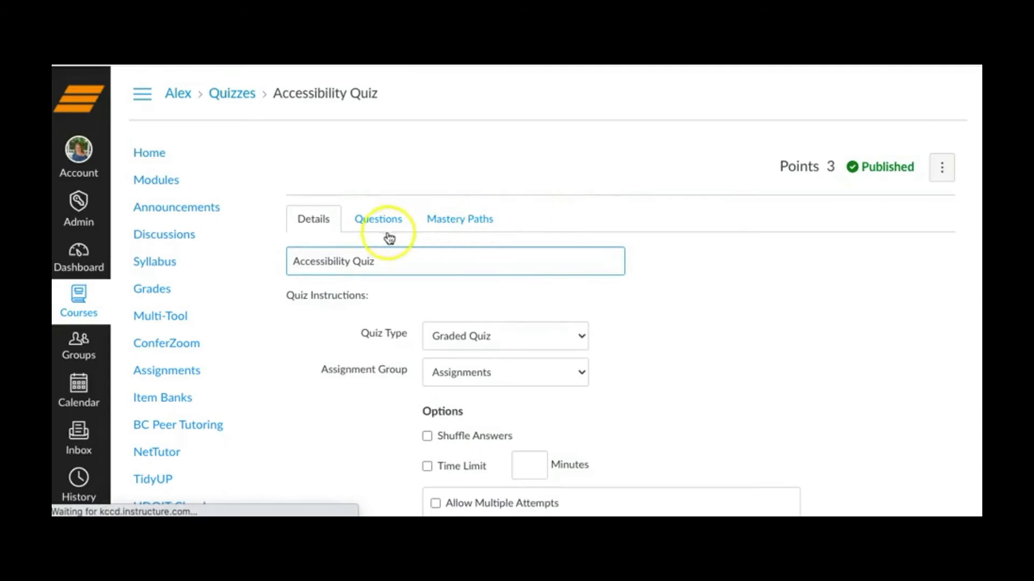
left_click(461, 231)
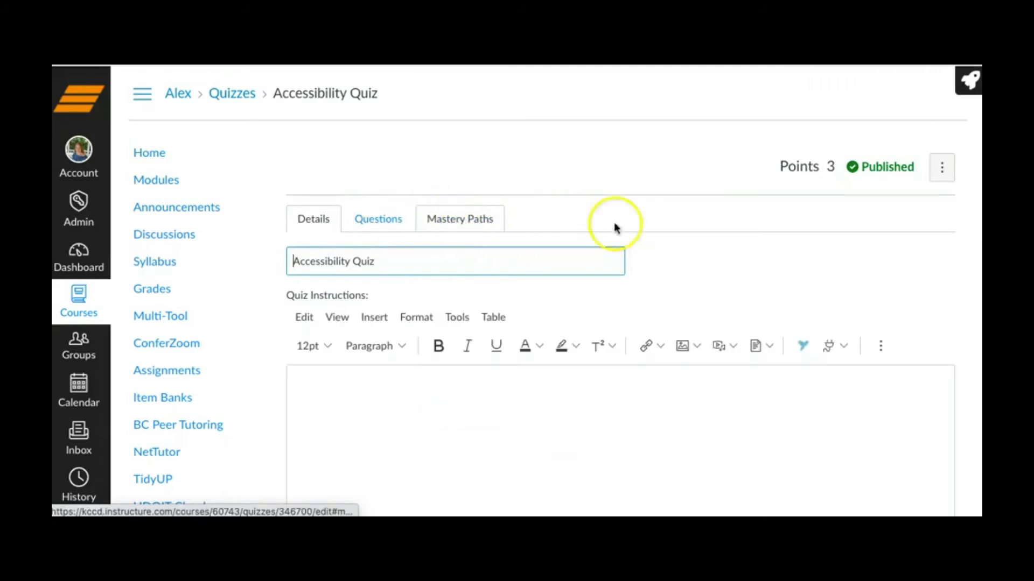
scroll(761, 265, "down", 13)
scroll(761, 265, "down", 6)
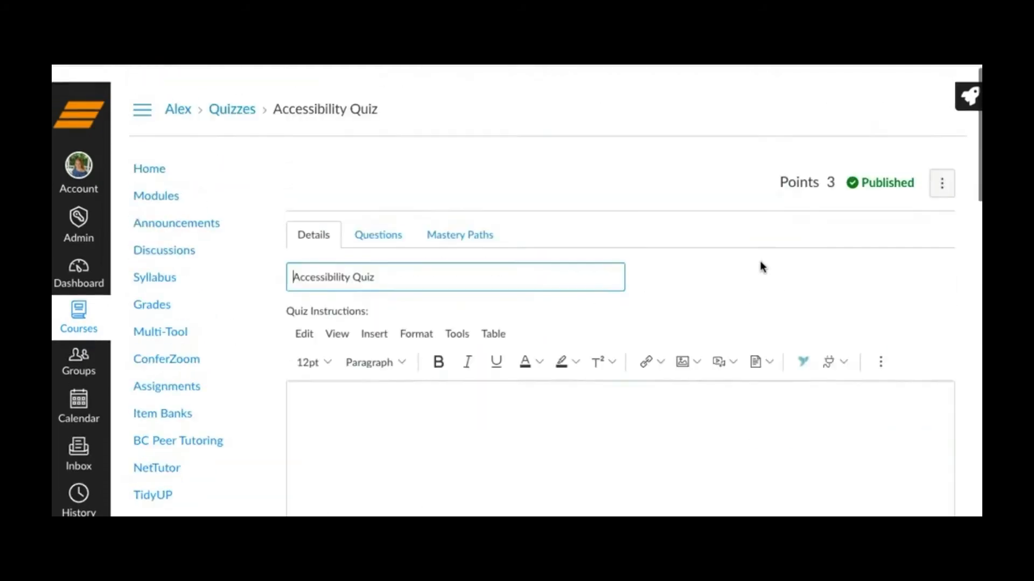
scroll(761, 266, "down", 1)
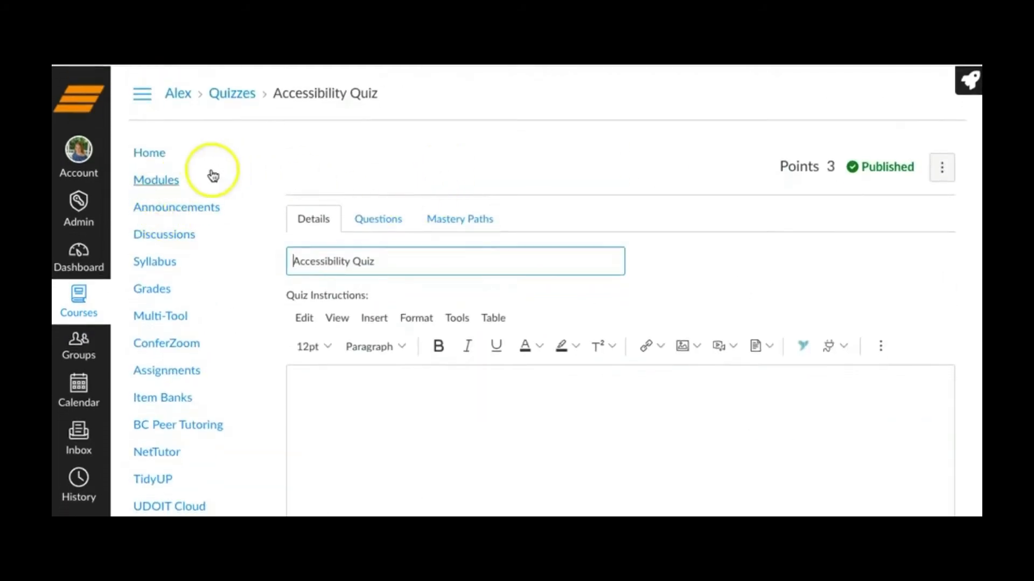
Return to the course modules, open the Accessibility Tips and Tricks page in Module 3 and review its content
left_click(165, 180)
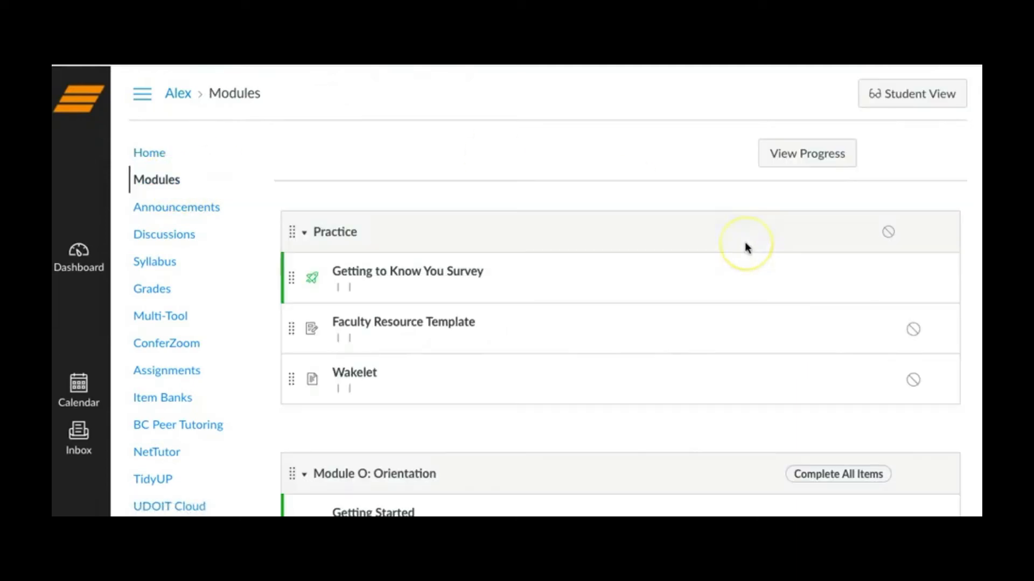
scroll(746, 247, "down", 10)
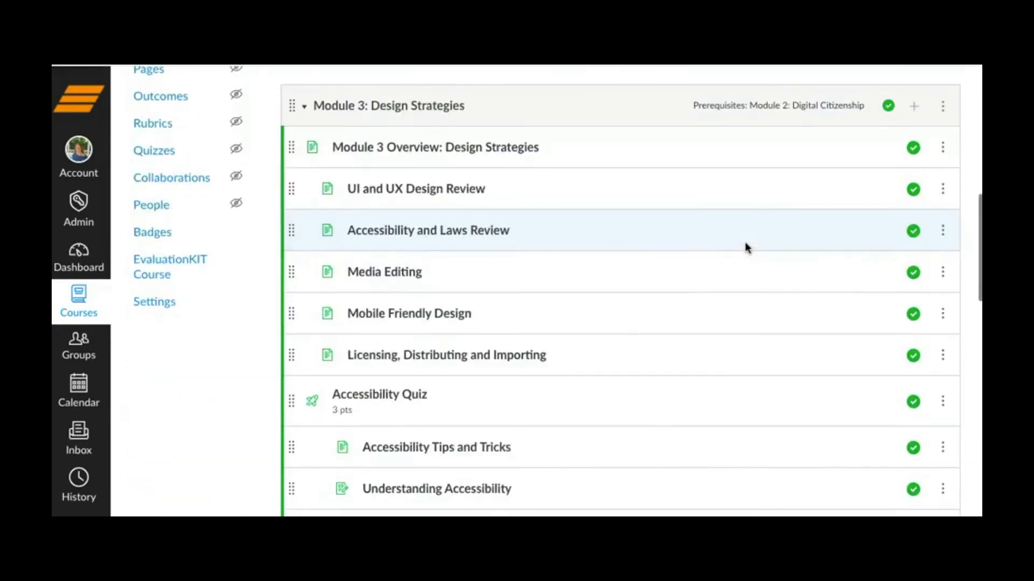
scroll(746, 246, "down", 3)
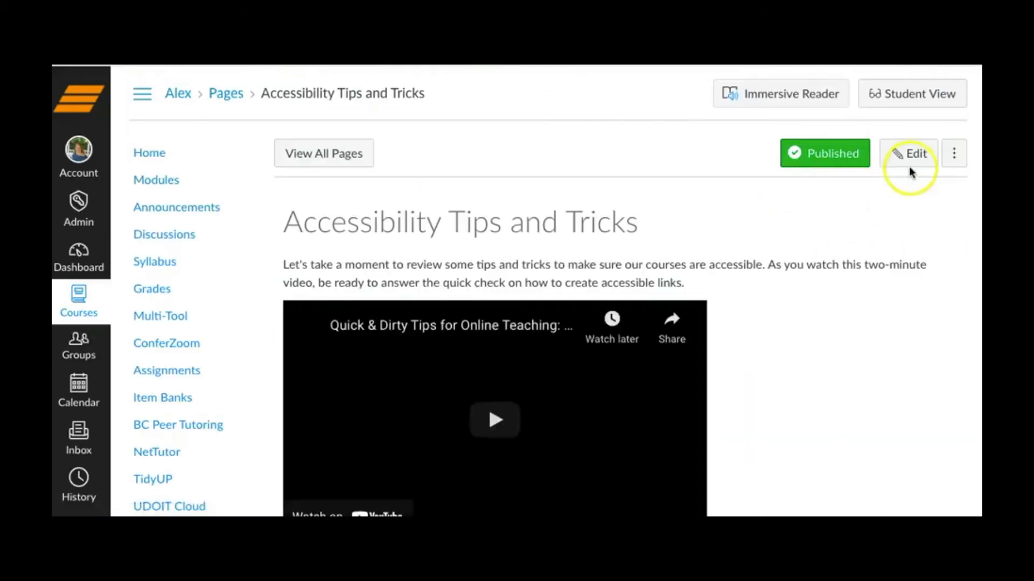
scroll(844, 283, "down", 5)
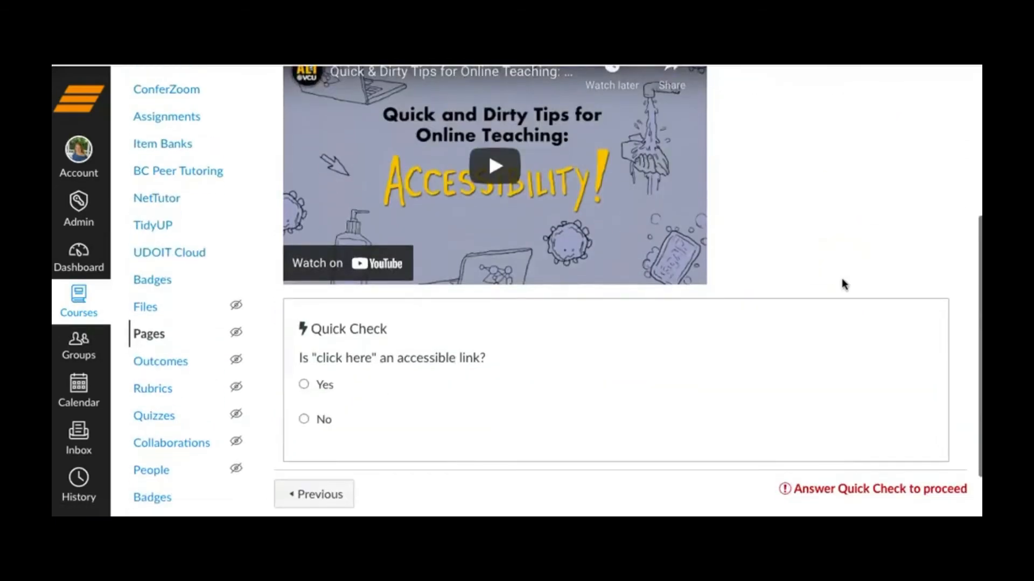
scroll(850, 275, "up", 5)
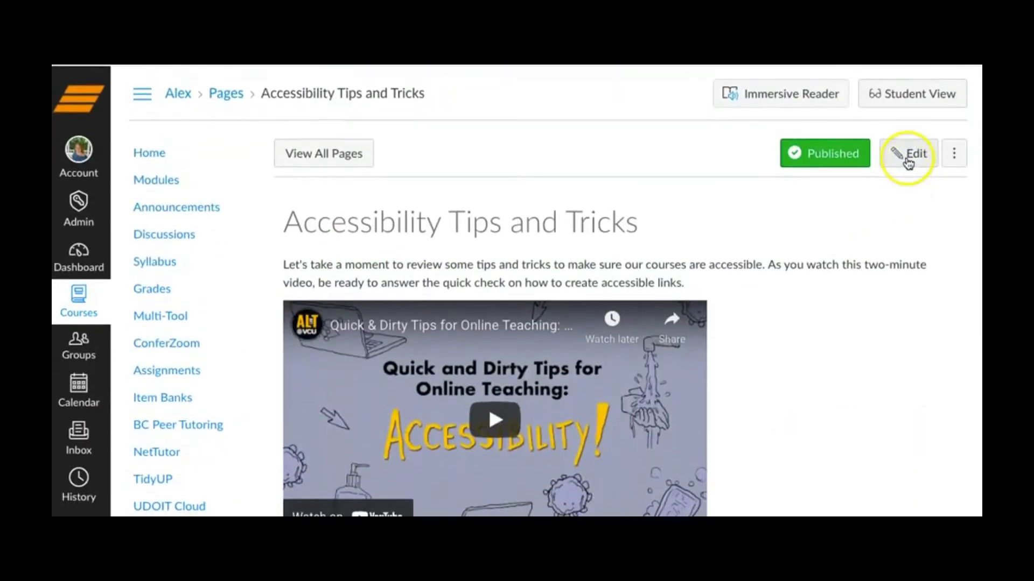
Edit the Accessibility Tips and Tricks page to allow it in mastery paths, and save the page
left_click(909, 155)
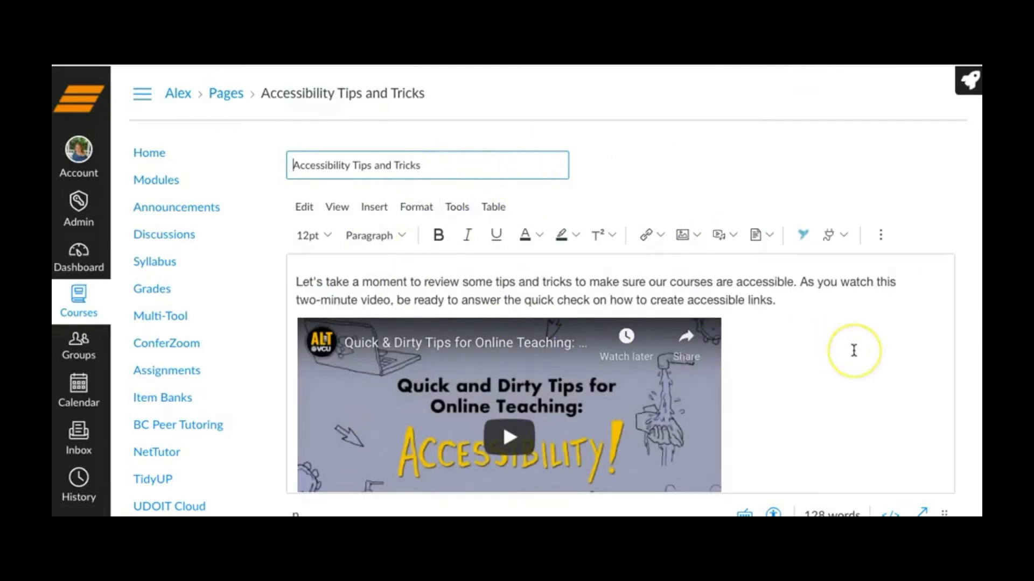
scroll(860, 203, "down", 2)
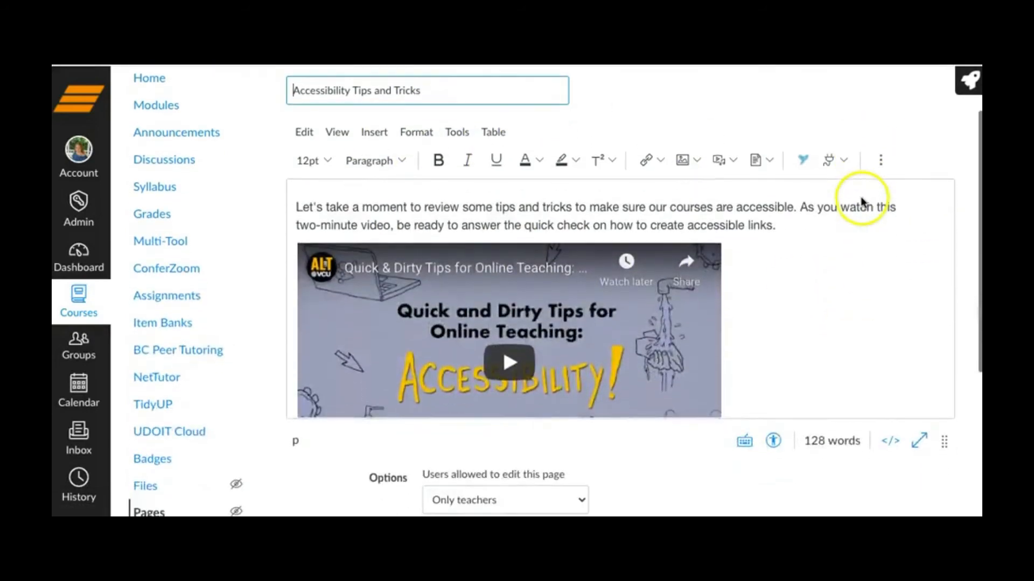
scroll(798, 279, "down", 1)
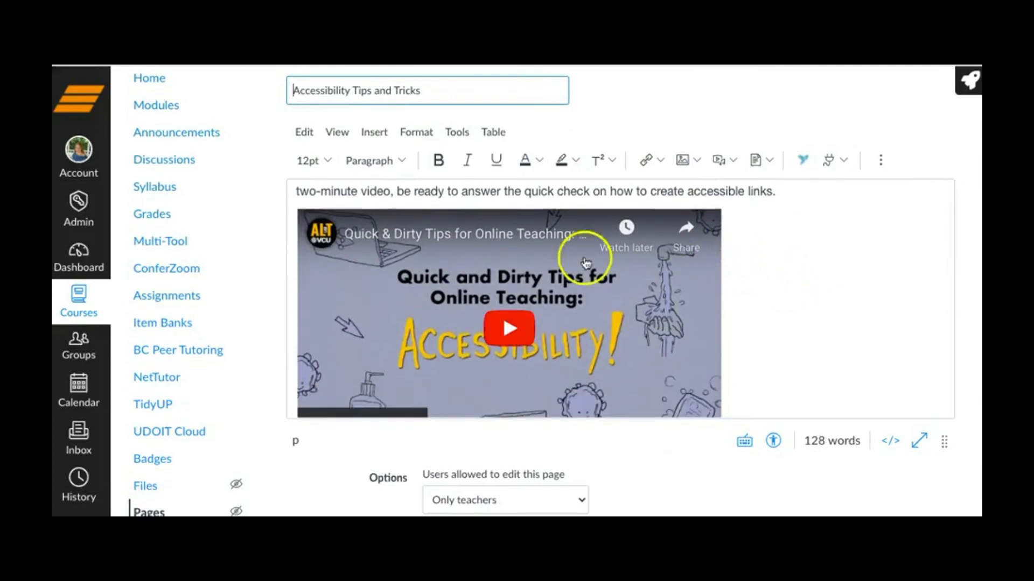
scroll(791, 295, "up", 1)
scroll(791, 297, "down", 1)
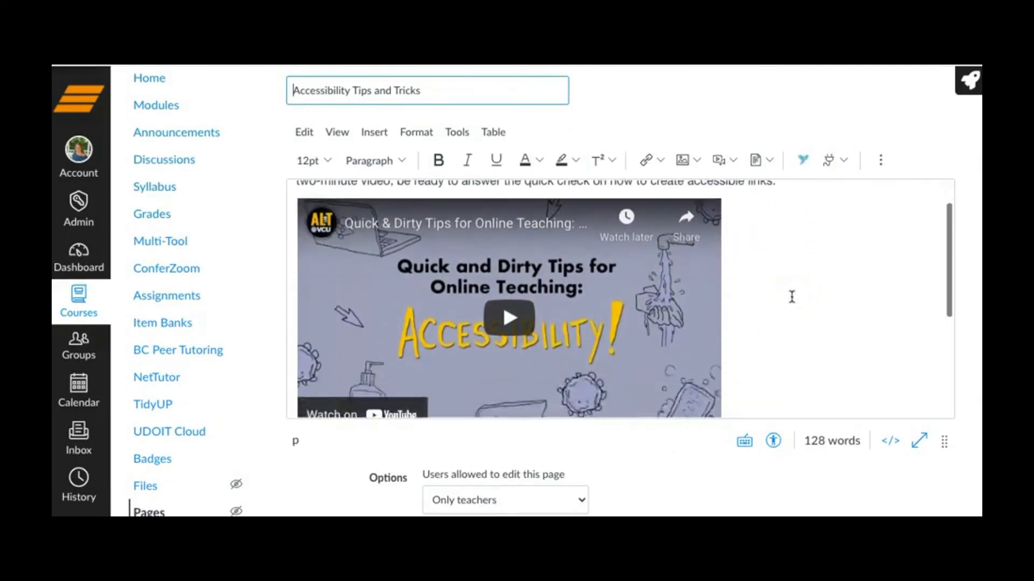
scroll(791, 296, "down", 3)
left_click(320, 347)
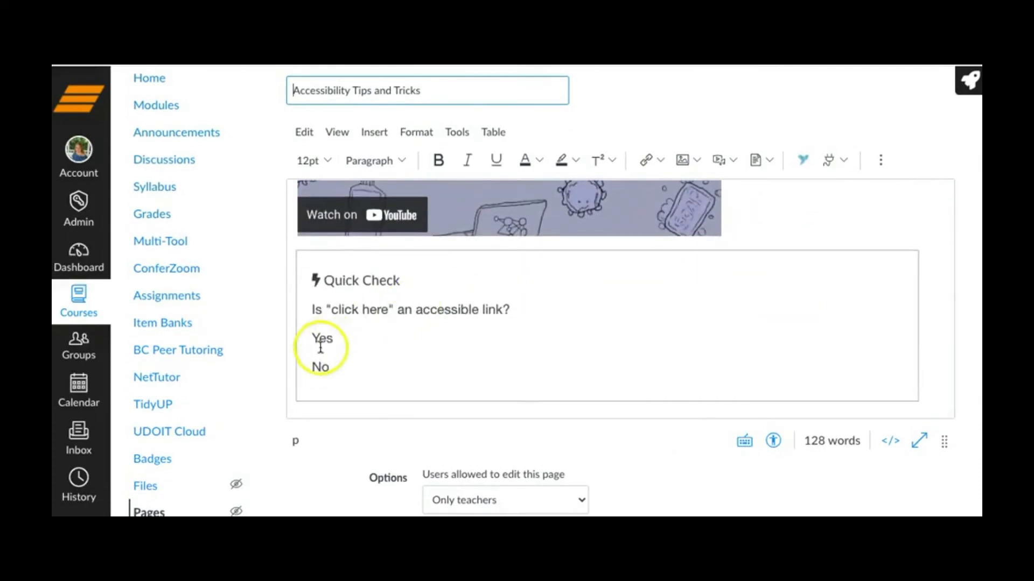
scroll(318, 343, "down", 1)
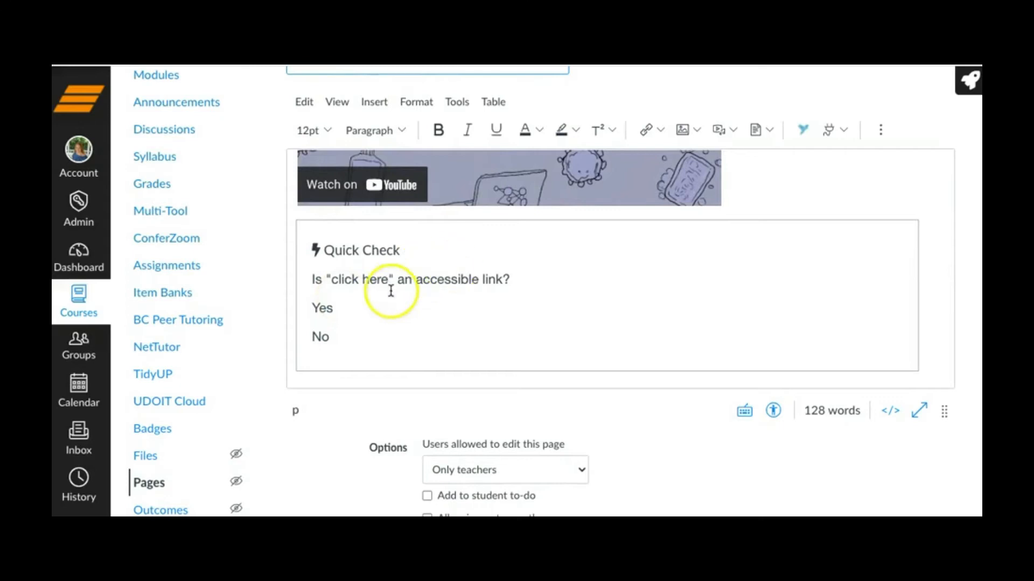
scroll(389, 292, "down", 5)
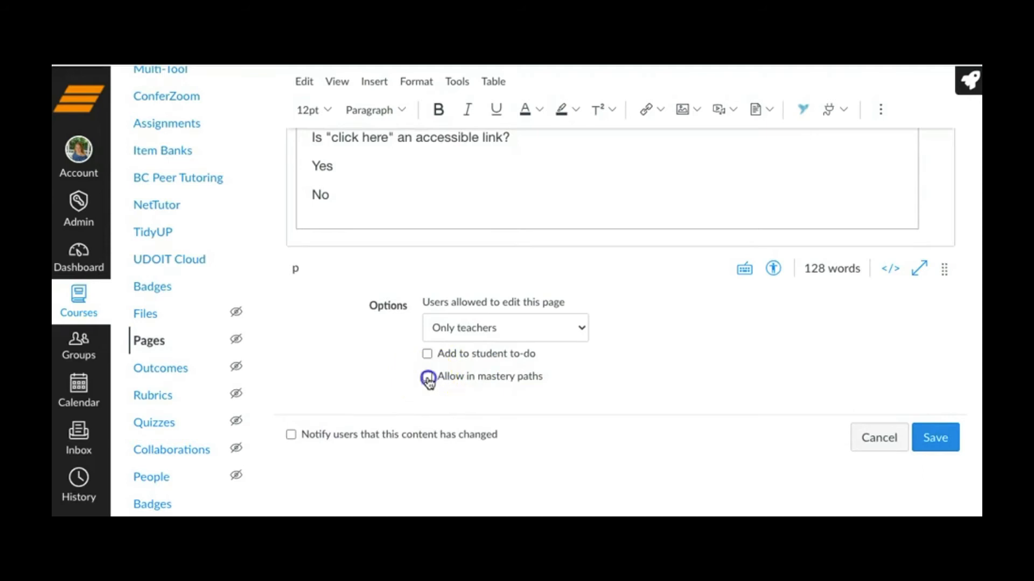
left_click(945, 451)
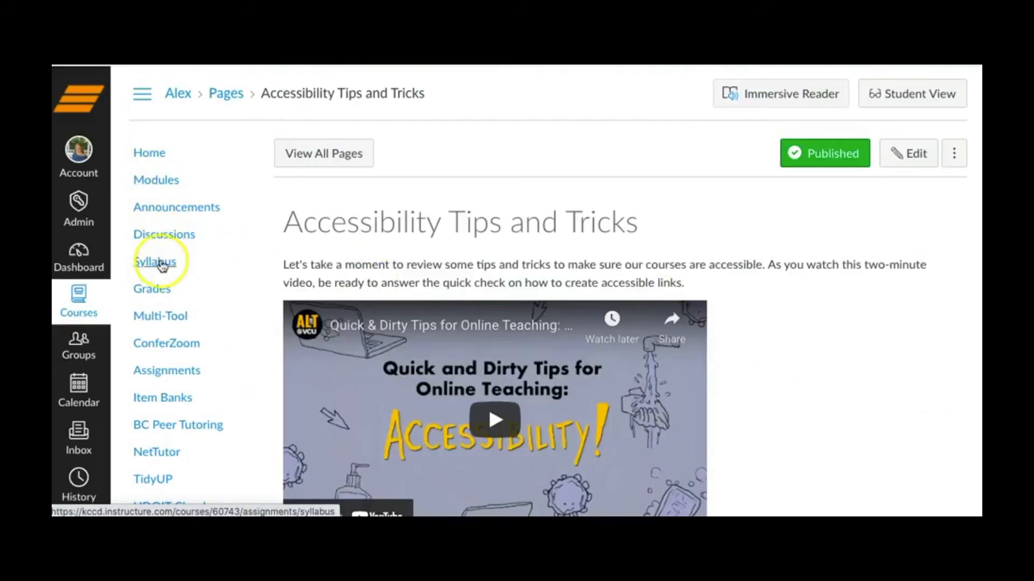
Open the Accessibility Quiz from Module 3 for editing and show its Mastery Paths score ranges
left_click(157, 180)
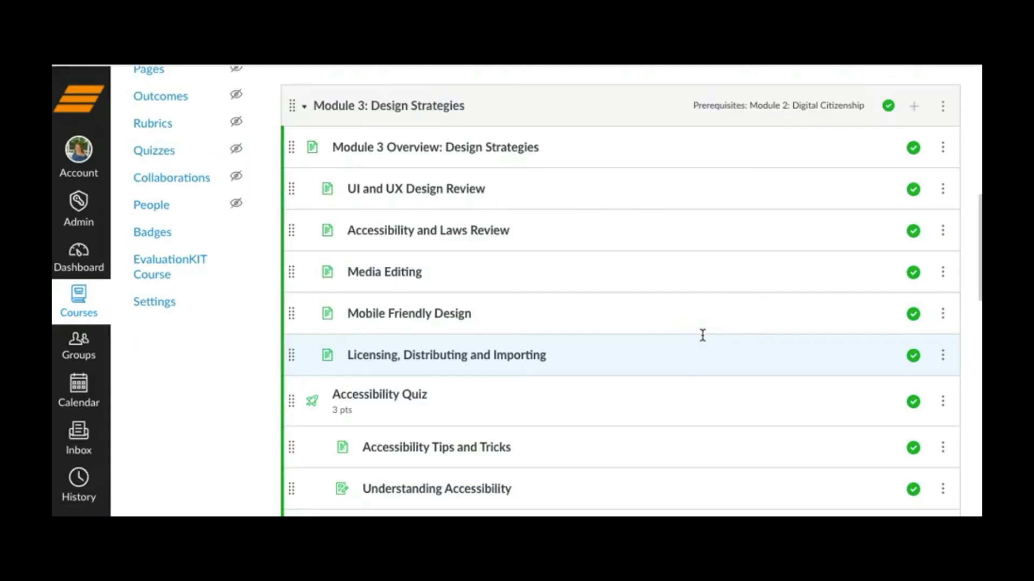
scroll(702, 335, "down", 2)
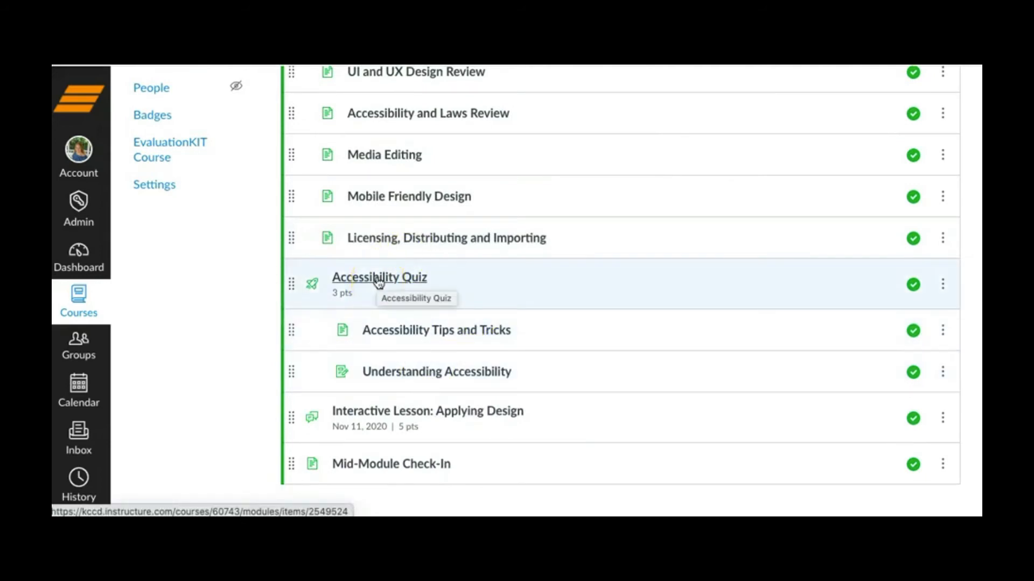
right_click(379, 281)
left_click(441, 281)
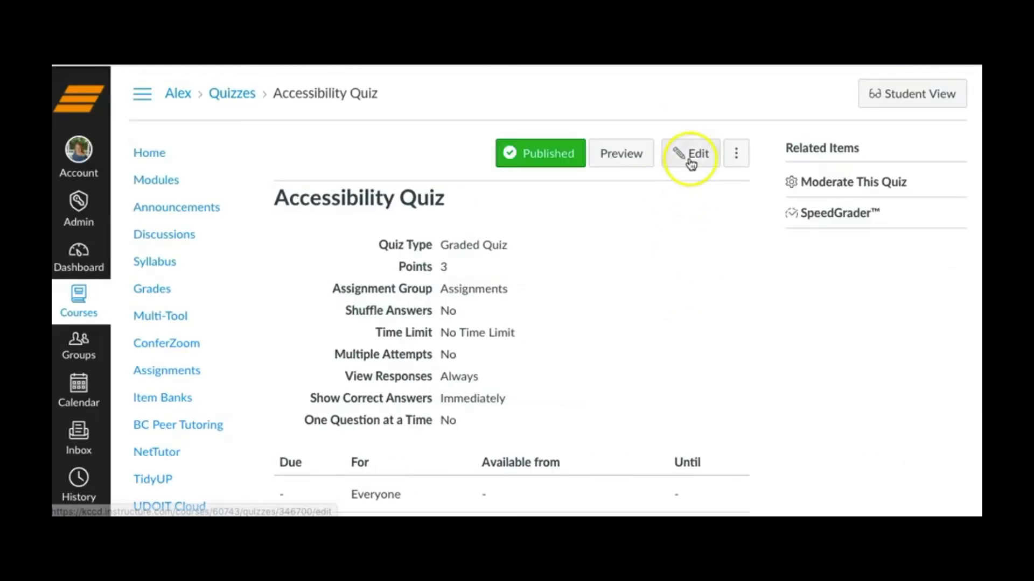
left_click(691, 160)
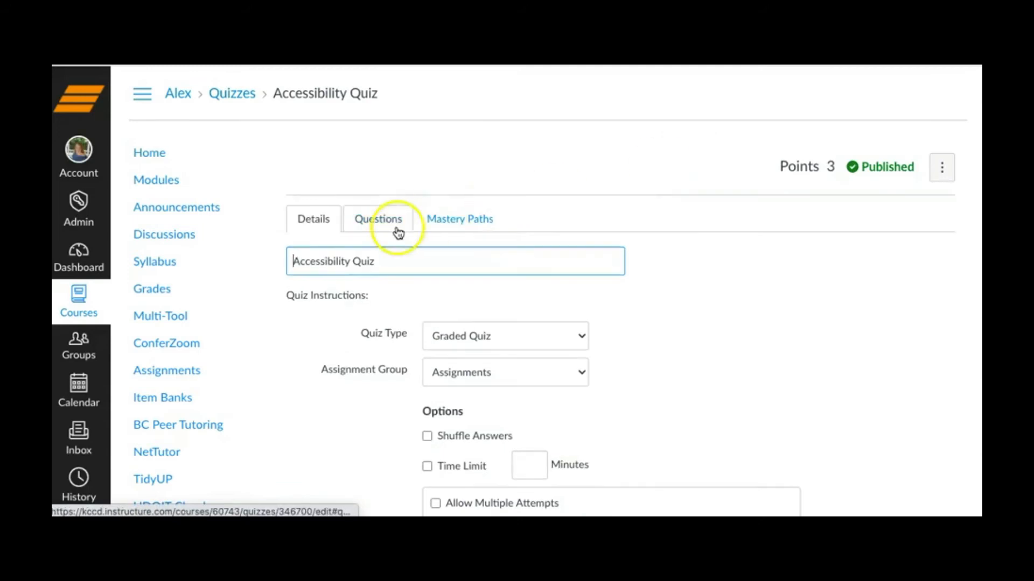
left_click(466, 230)
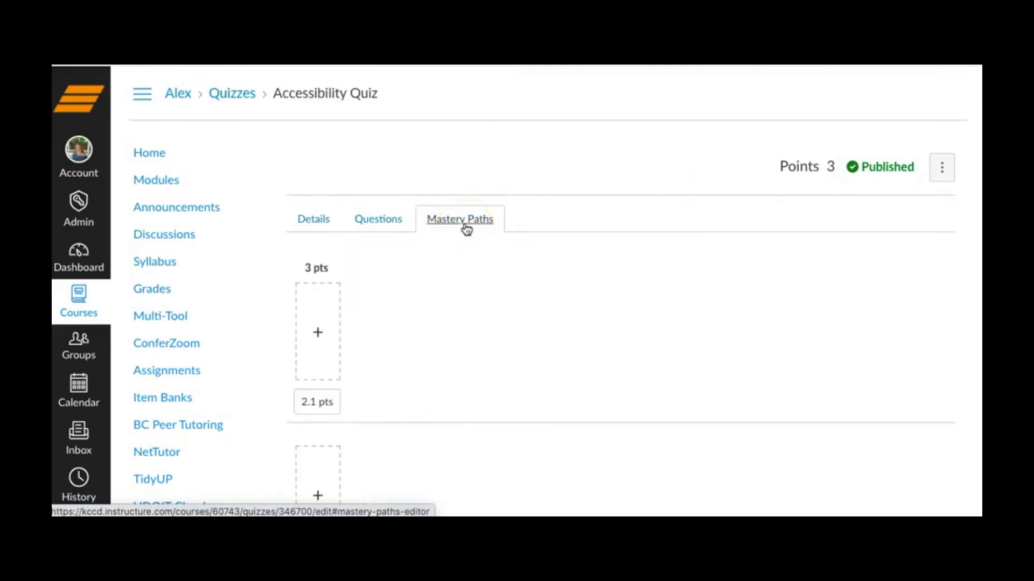
Add the Accessibility Tips and Tricks page to the 2.1 to 1.2 points range of the quiz's Mastery Paths
scroll(520, 441, "down", 2)
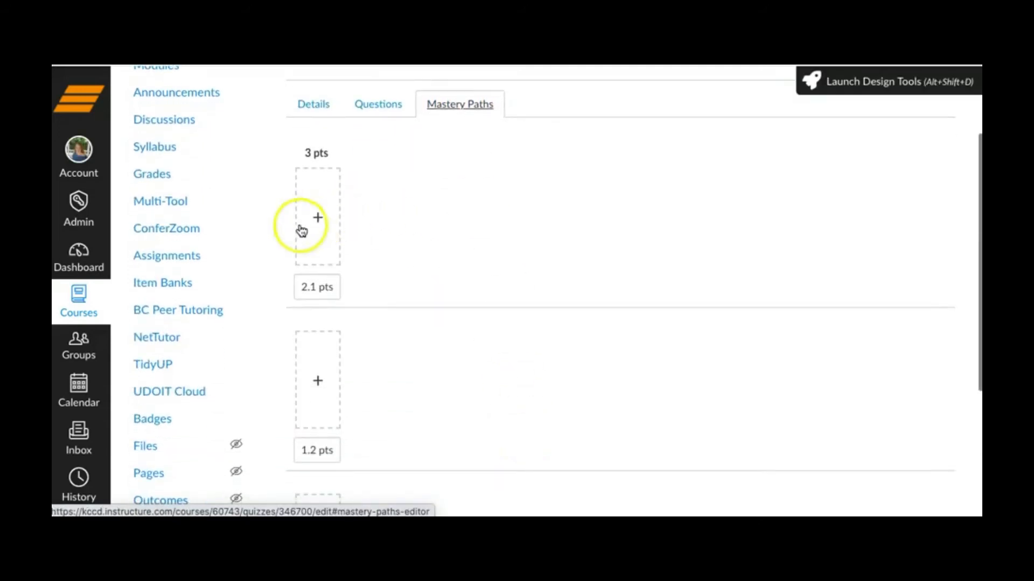
scroll(521, 314, "down", 1)
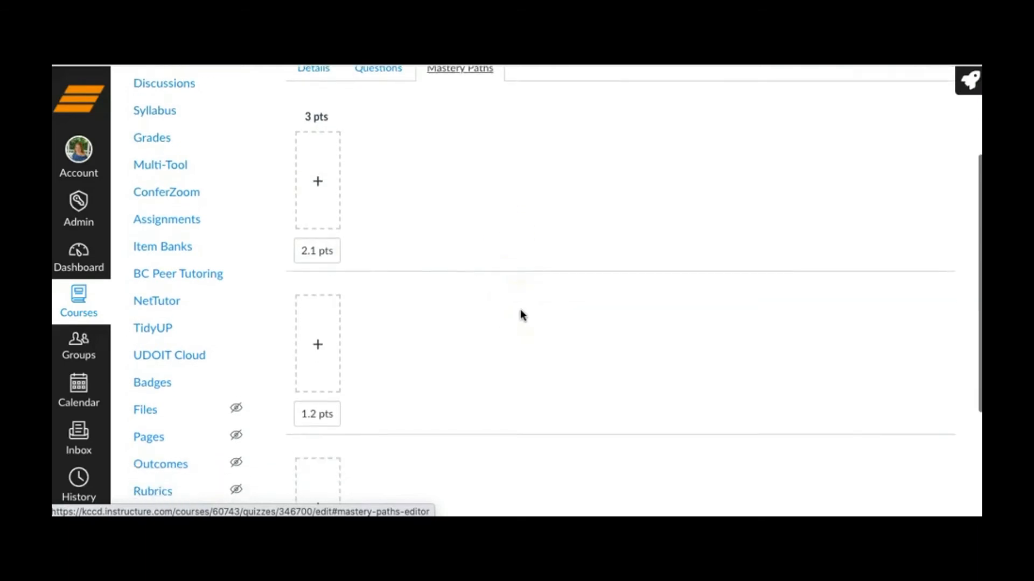
left_click(329, 192)
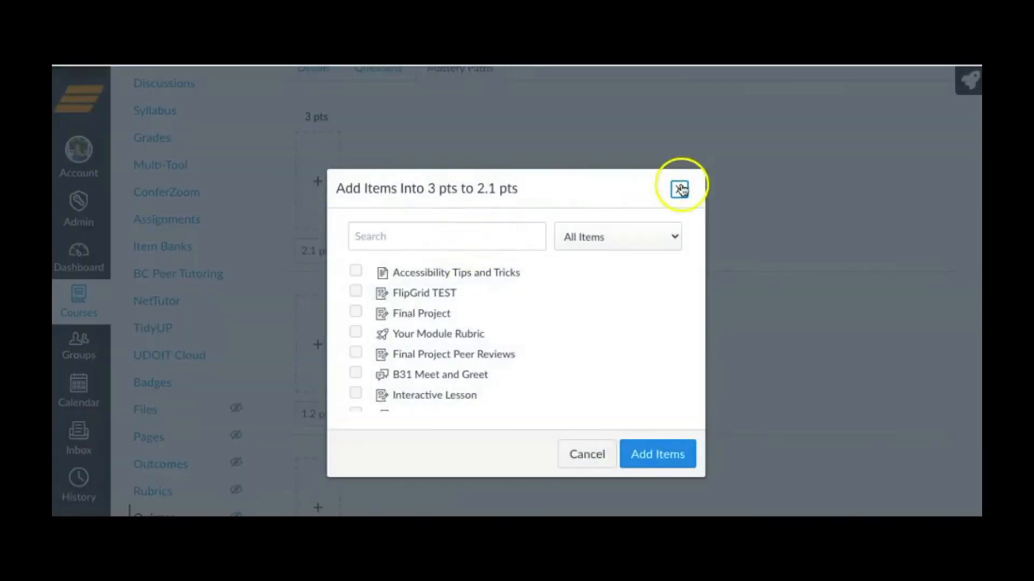
left_click(677, 190)
left_click(321, 344)
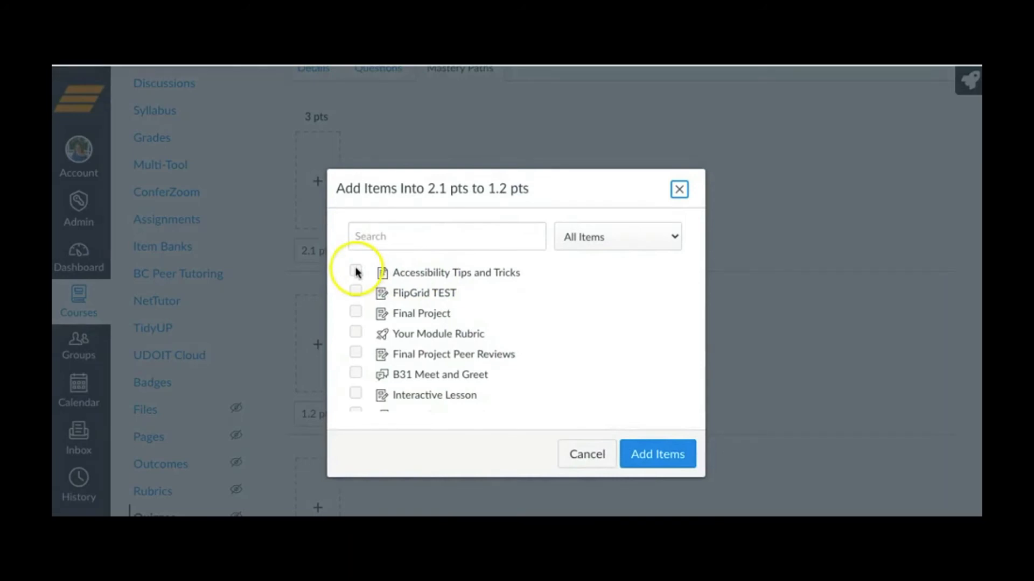
left_click(661, 456)
Search the items for "acc" and add the Accessibility Tips and Tricks page to the 1.2 to 0 points range
scroll(609, 392, "down", 3)
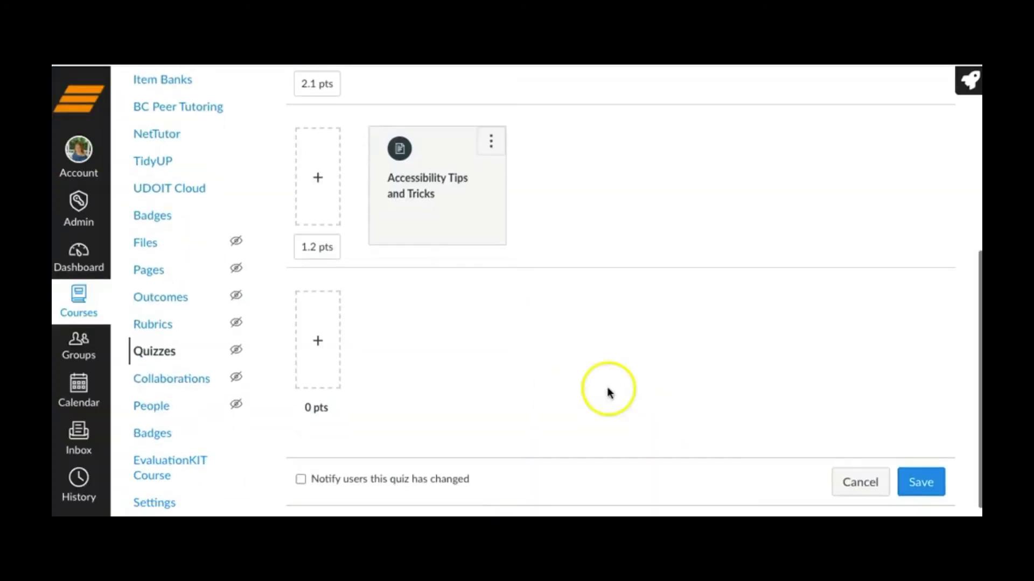
left_click(323, 344)
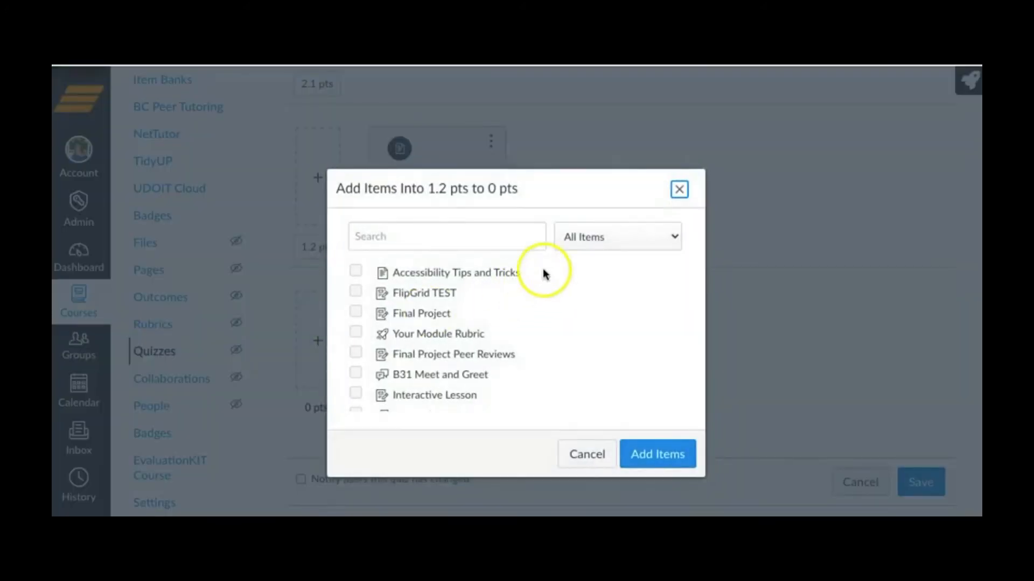
scroll(539, 264, "down", 2)
scroll(538, 260, "down", 1)
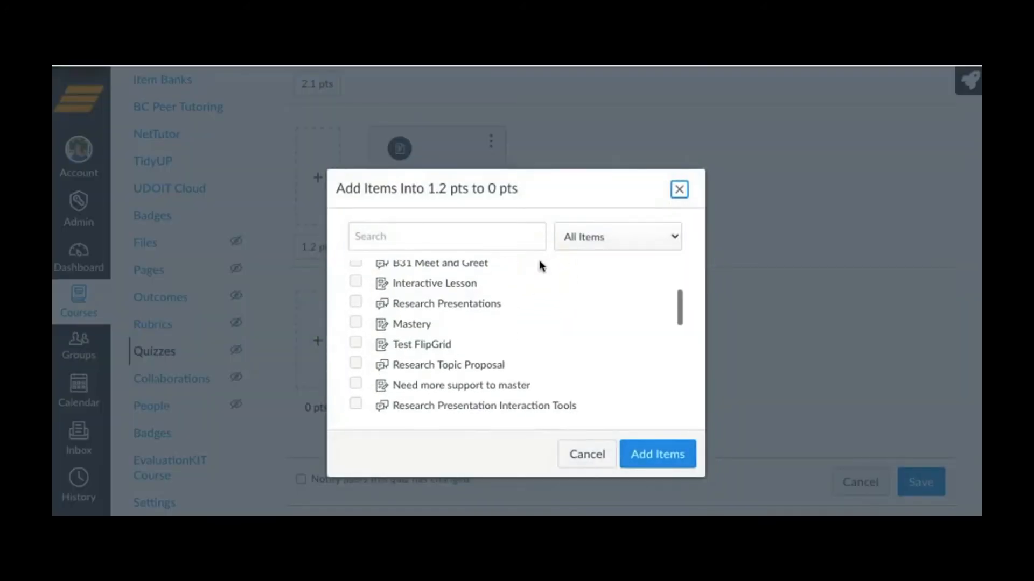
left_click(480, 233)
type("acc")
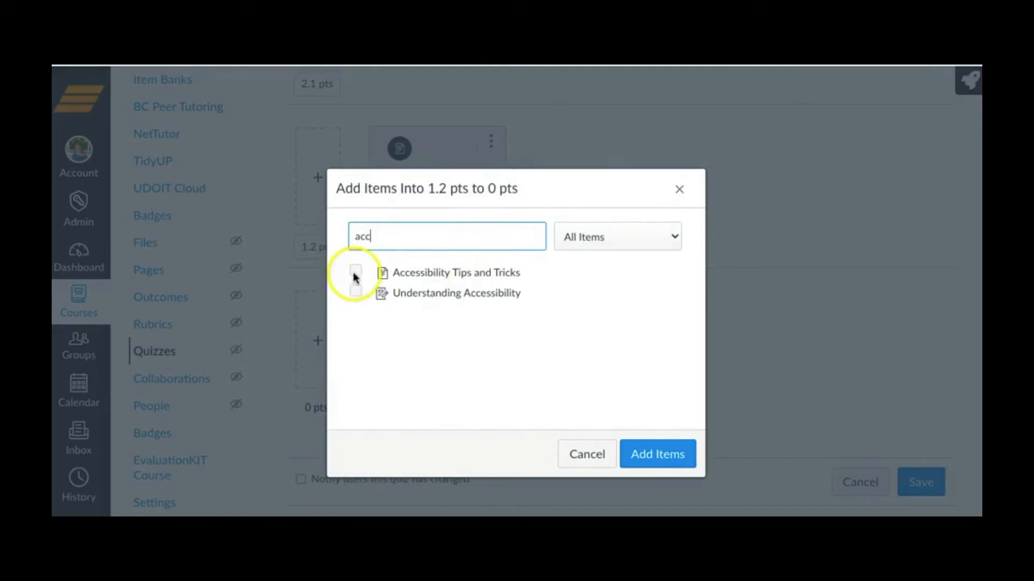
left_click(355, 275)
left_click(659, 454)
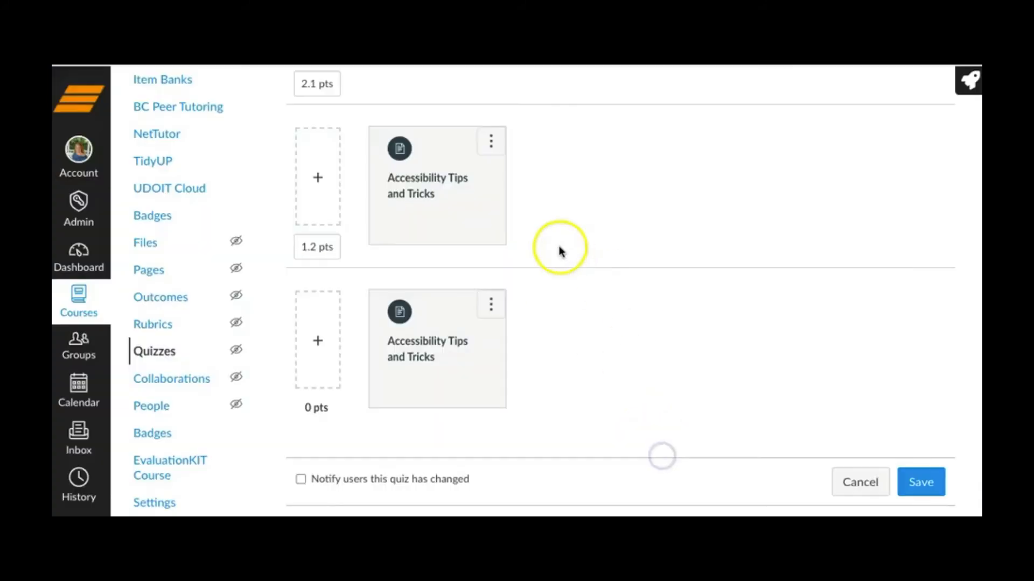
Remove the Accessibility Tips and Tricks page from the 2.1 to 1.2 points range
scroll(544, 232, "up", 1)
left_click(491, 160)
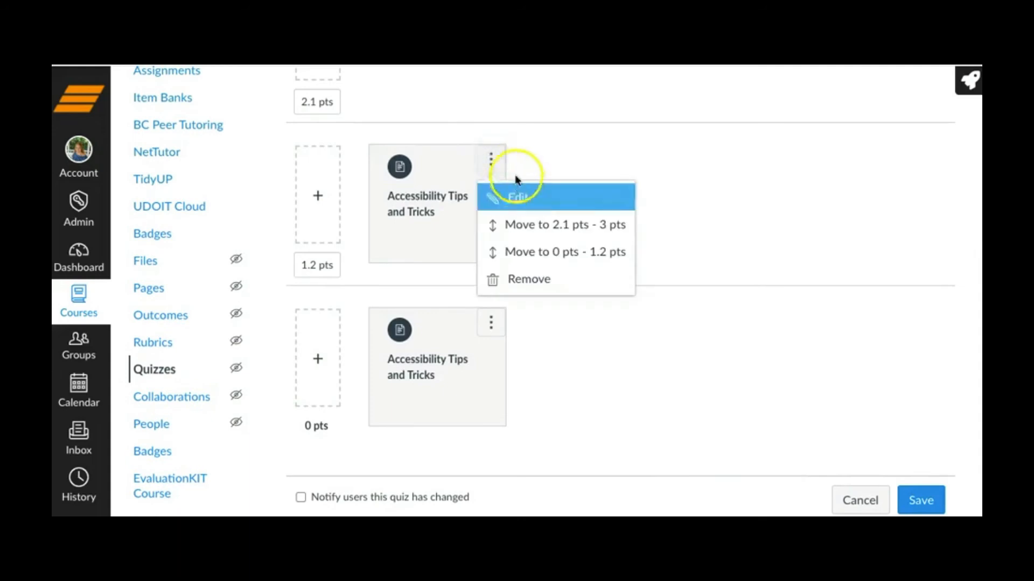
left_click(538, 286)
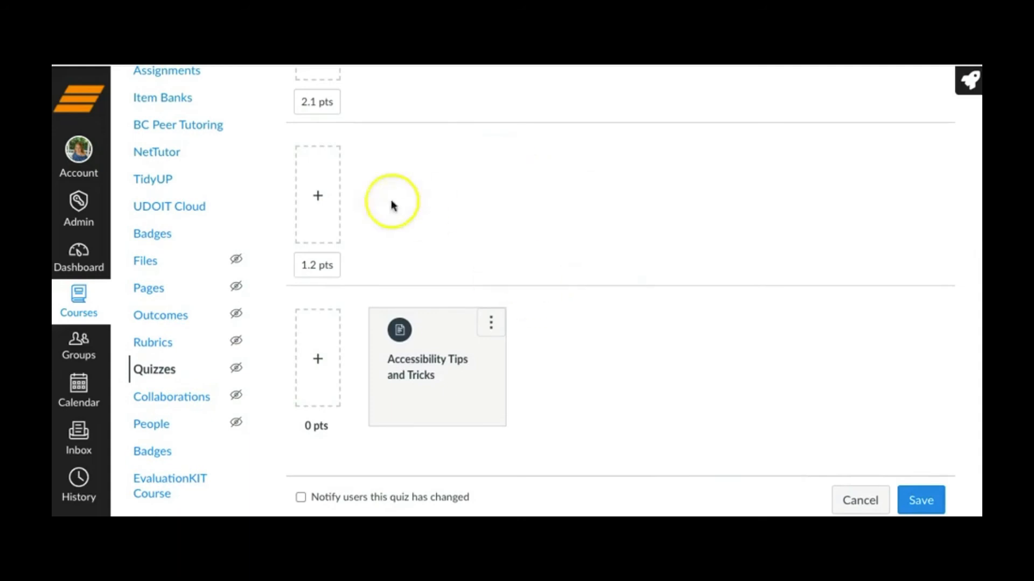
Search the items for "acc" and add the Understanding Accessibility assignment to the 2.1 to 1.2 points range
left_click(323, 203)
left_click(447, 236)
type("acc")
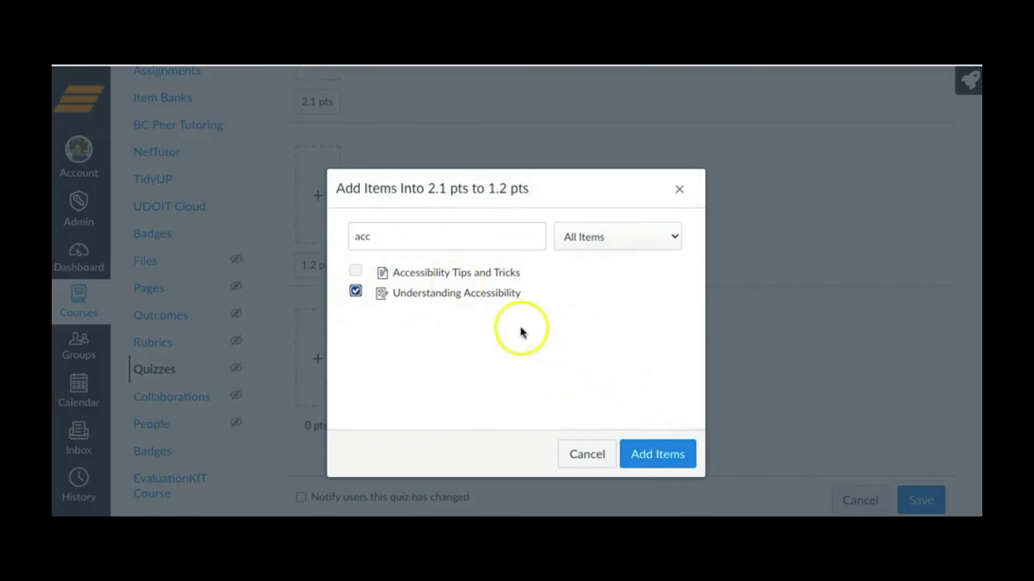
left_click(676, 464)
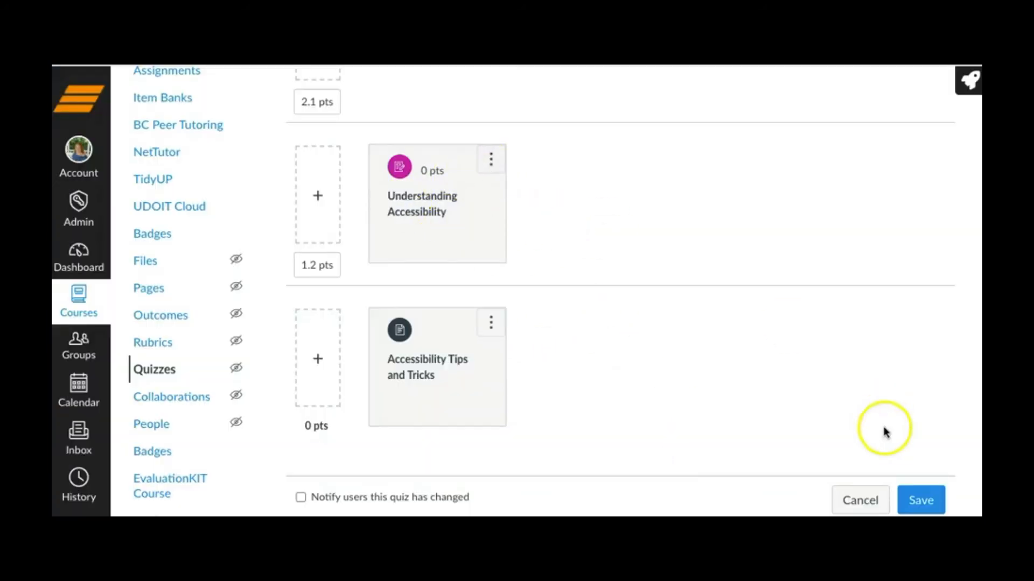
Check the items in the quiz's three Mastery Paths score ranges and save the Accessibility Quiz
scroll(883, 427, "down", 1)
scroll(552, 172, "up", 3)
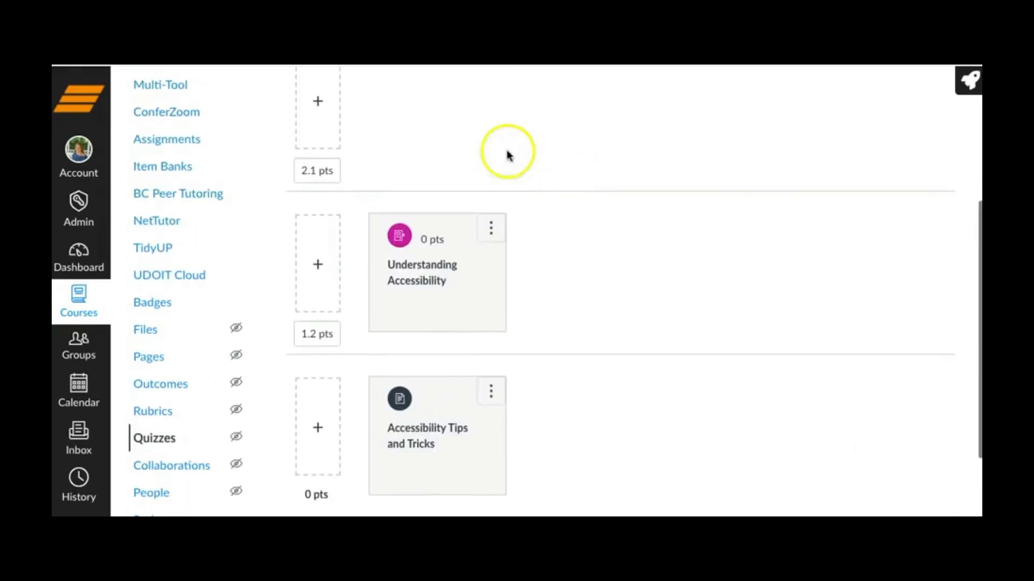
scroll(417, 180, "up", 1)
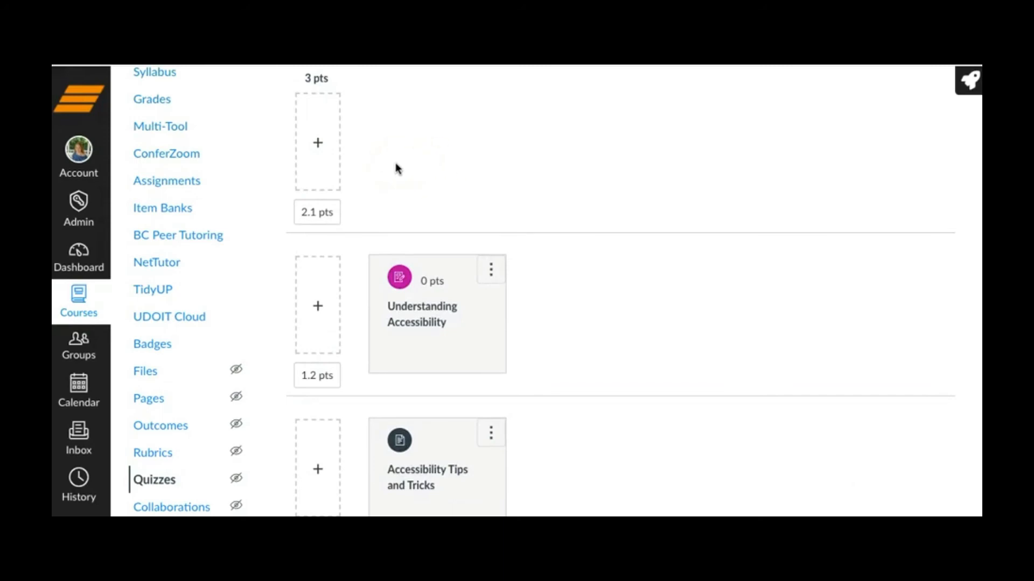
scroll(780, 277, "up", 1)
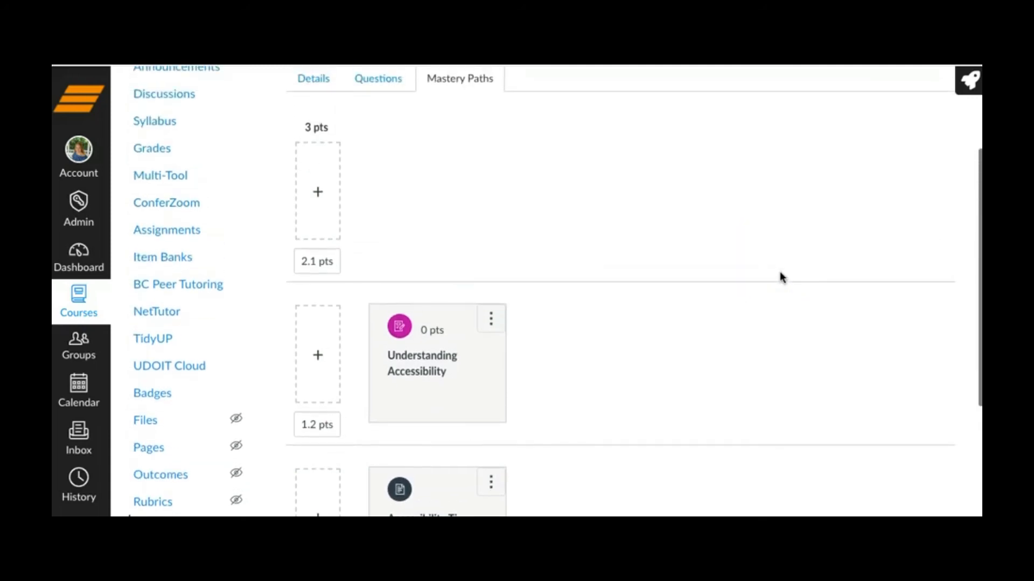
scroll(720, 411, "down", 2)
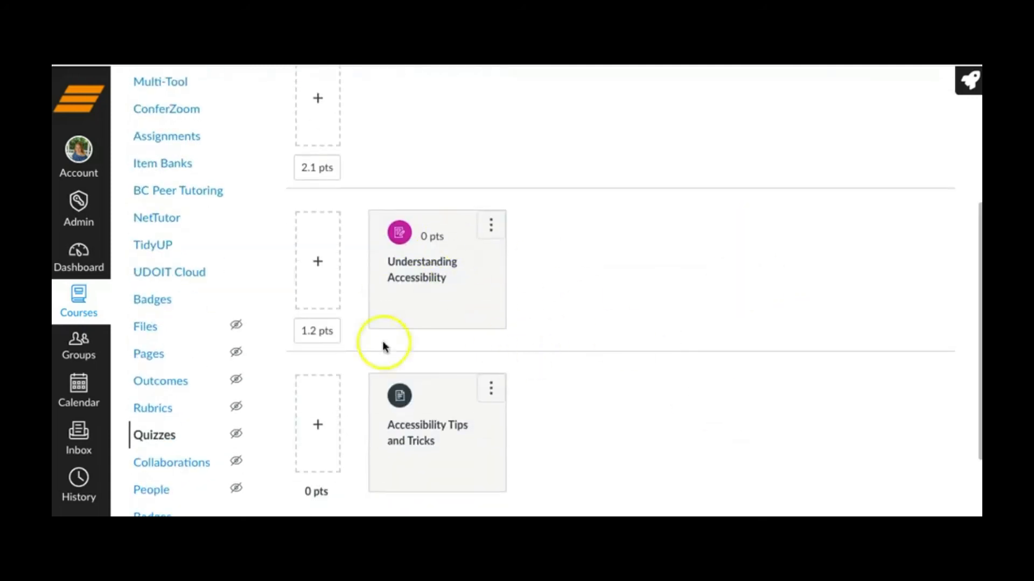
scroll(686, 349, "down", 2)
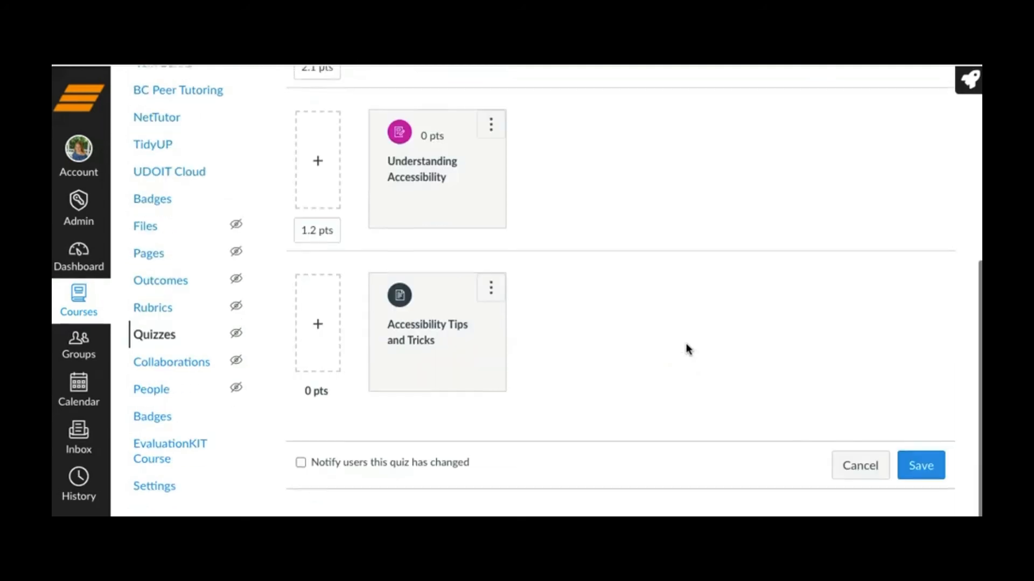
left_click(927, 465)
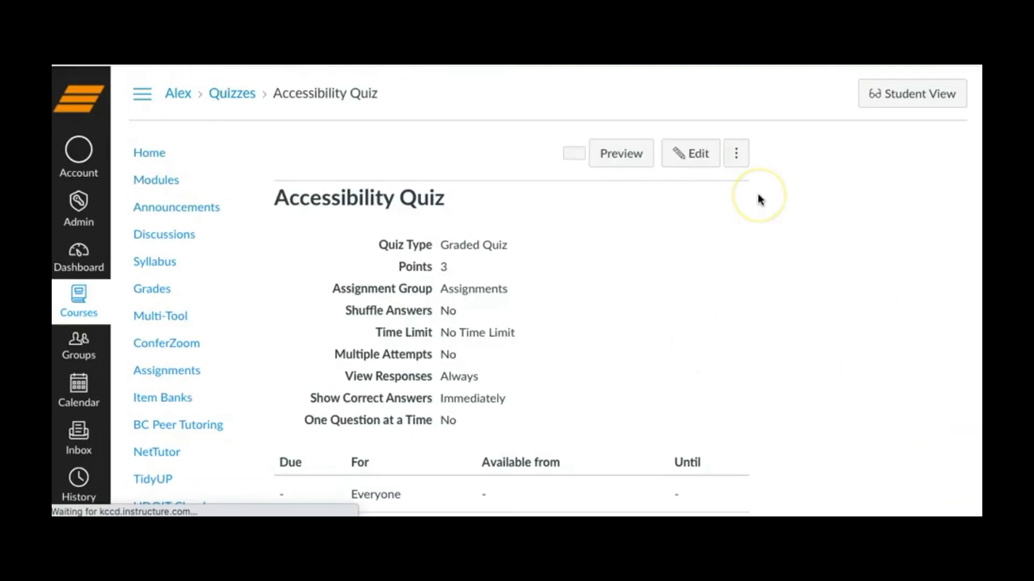
Return to the course modules and review the Accessibility Quiz and its follow-up items in Module 3: Design Strategies
left_click(161, 181)
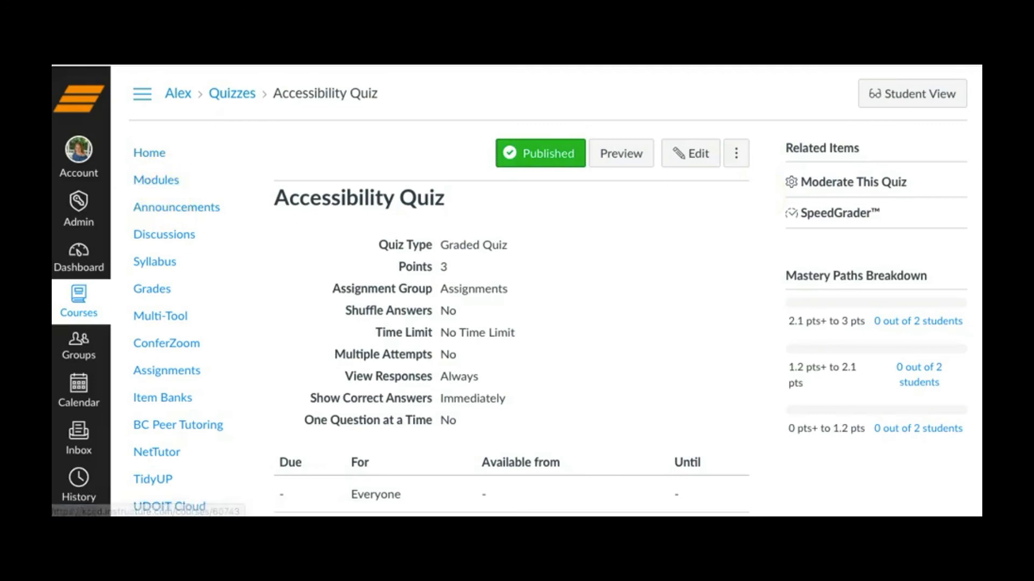
scroll(785, 254, "up", 1)
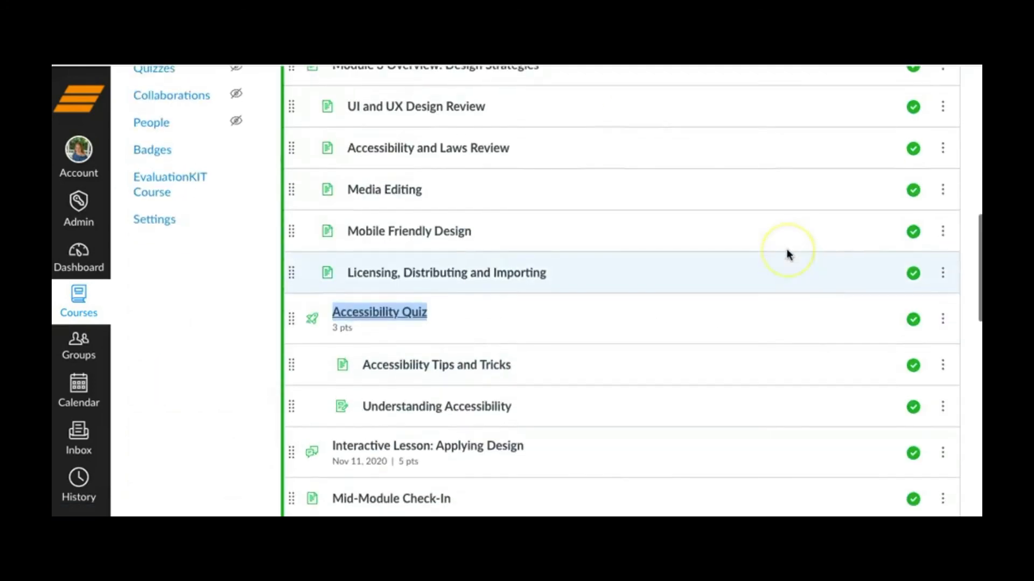
scroll(786, 254, "up", 2)
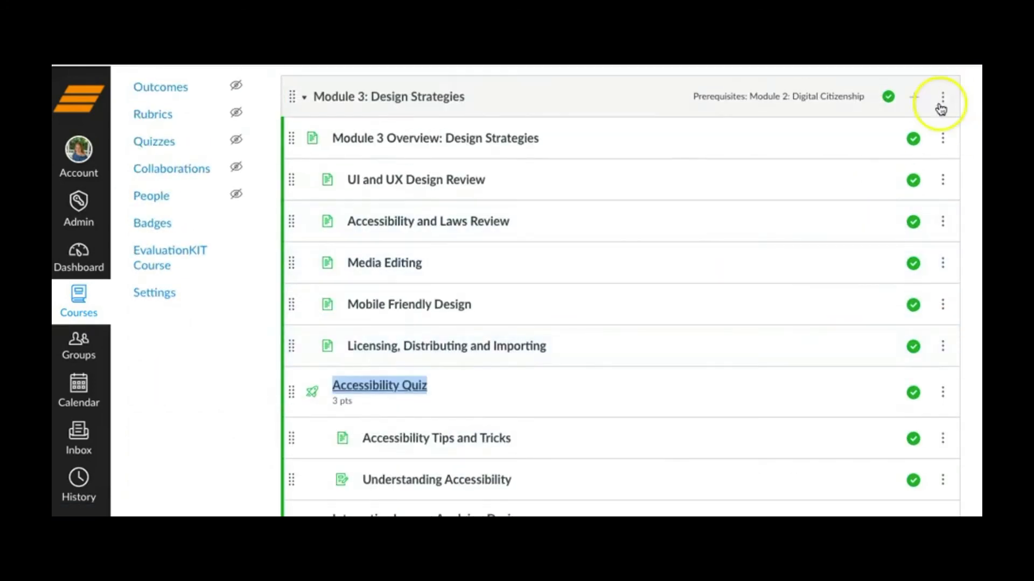
scroll(648, 323, "down", 2)
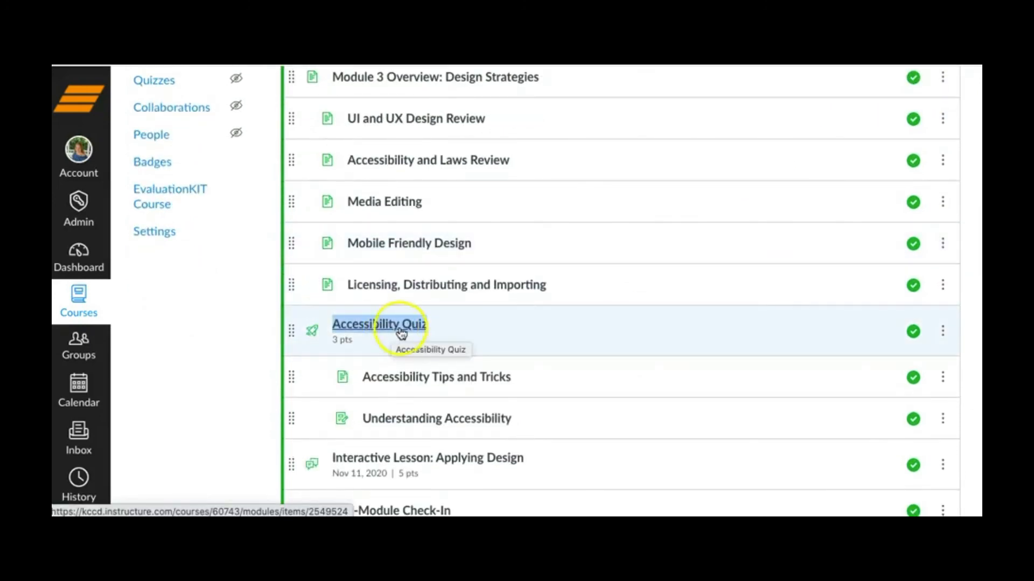
left_click(390, 327)
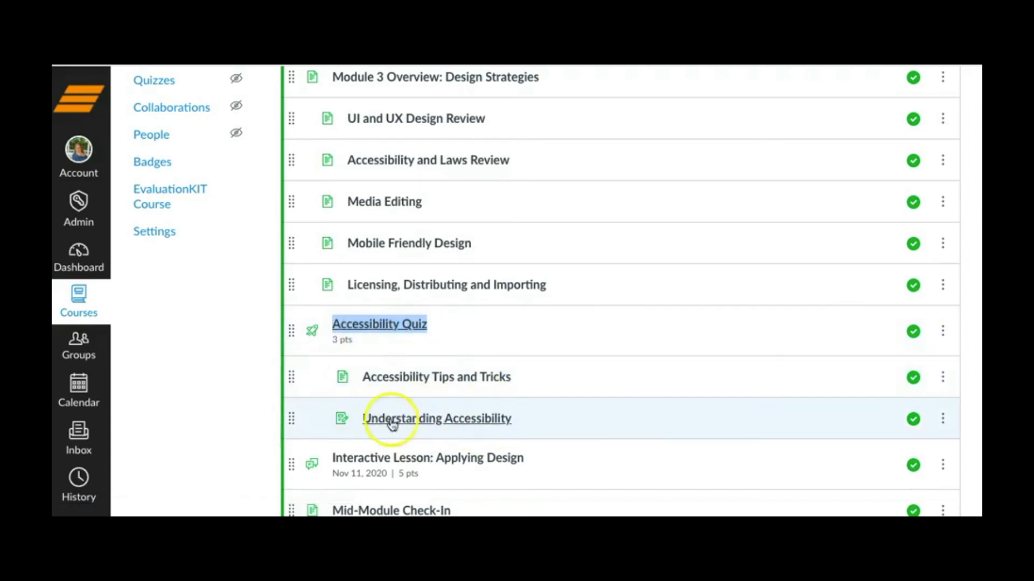
scroll(468, 432, "down", 1)
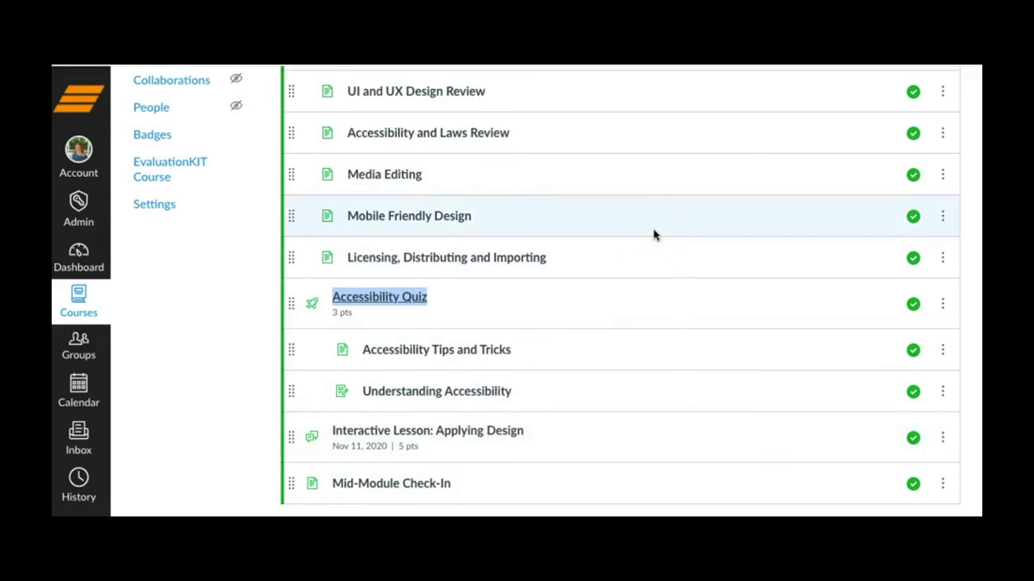
scroll(473, 155, "up", 1)
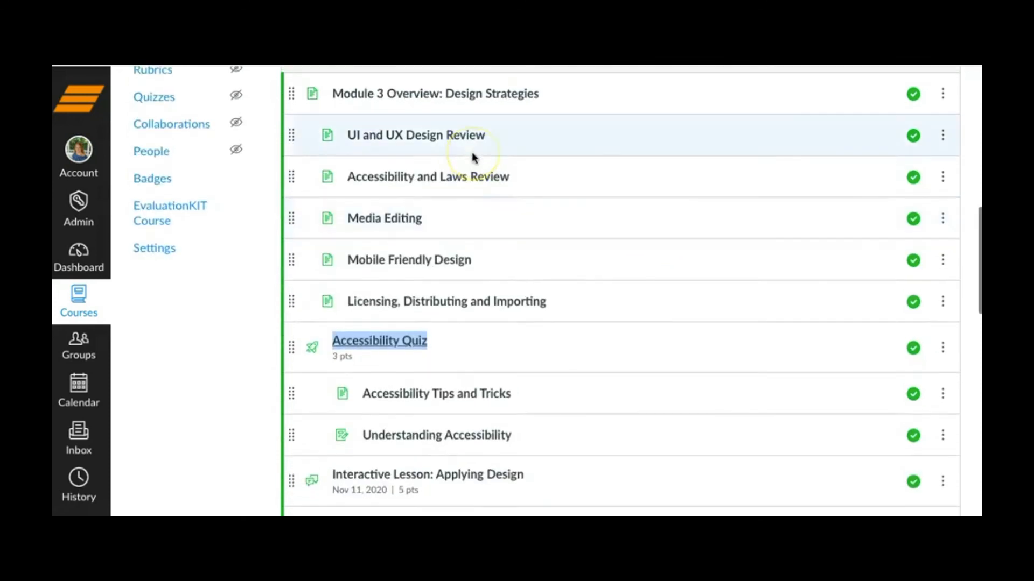